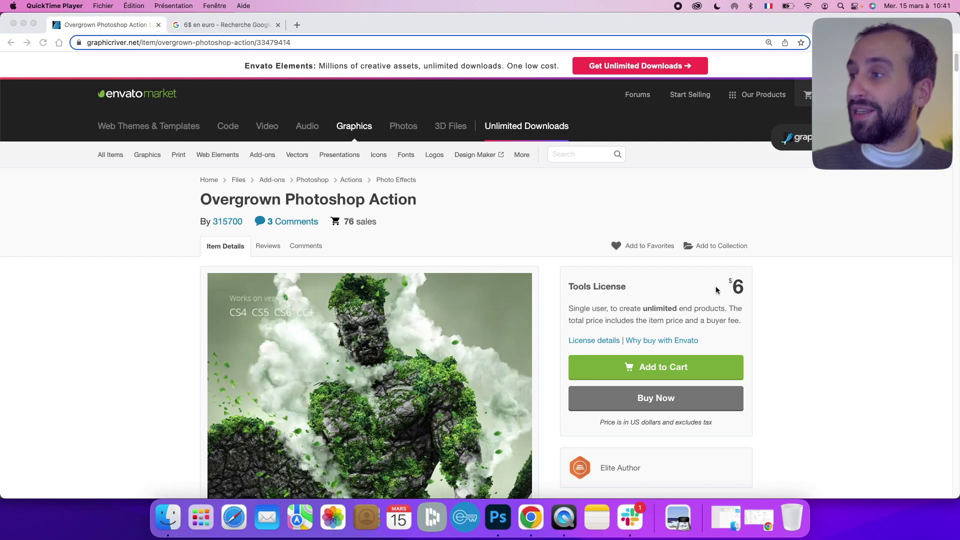
Check the $6 price converted as 5,62 euros, then return to the Overgrown action page
{"action": "left_click", "coordinate": [743, 289]}
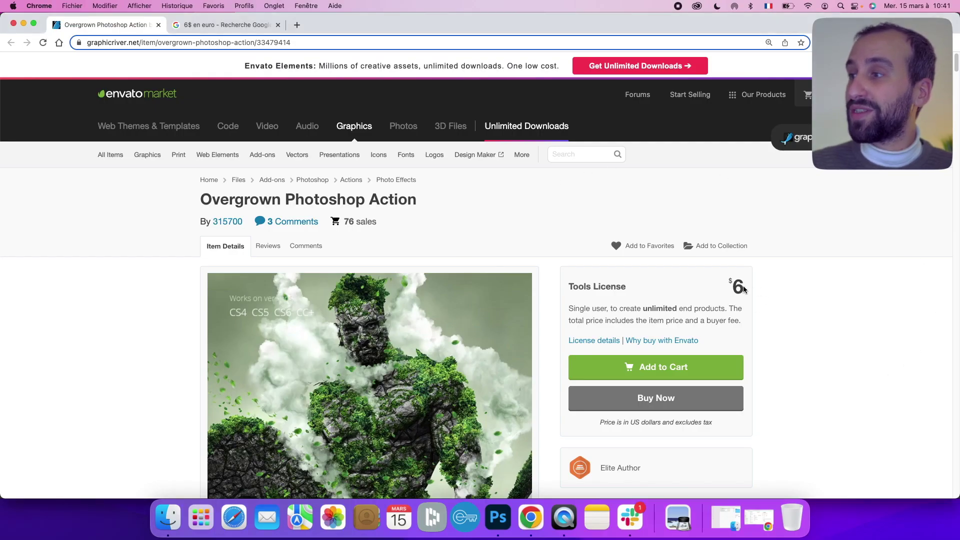
{"action": "left_click", "coordinate": [221, 25]}
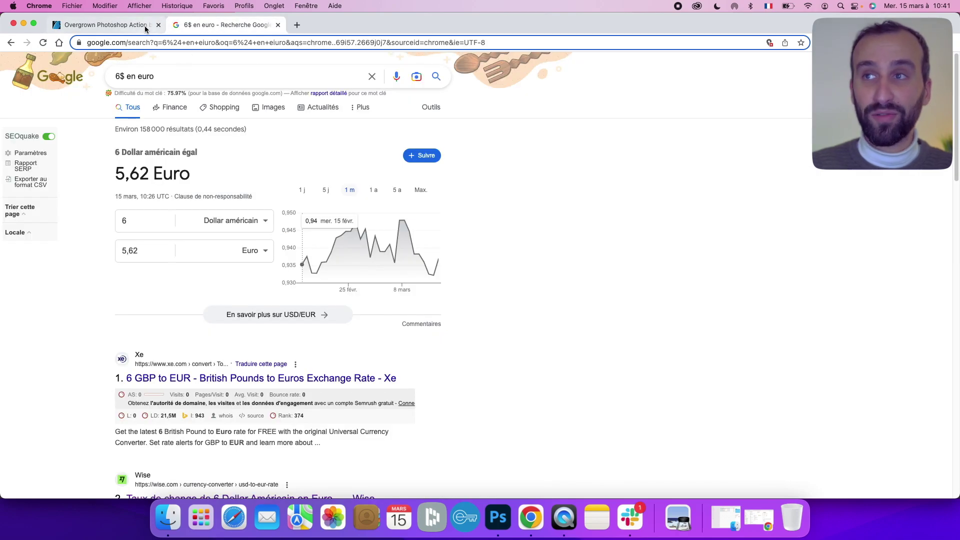
{"action": "left_click", "coordinate": [106, 25]}
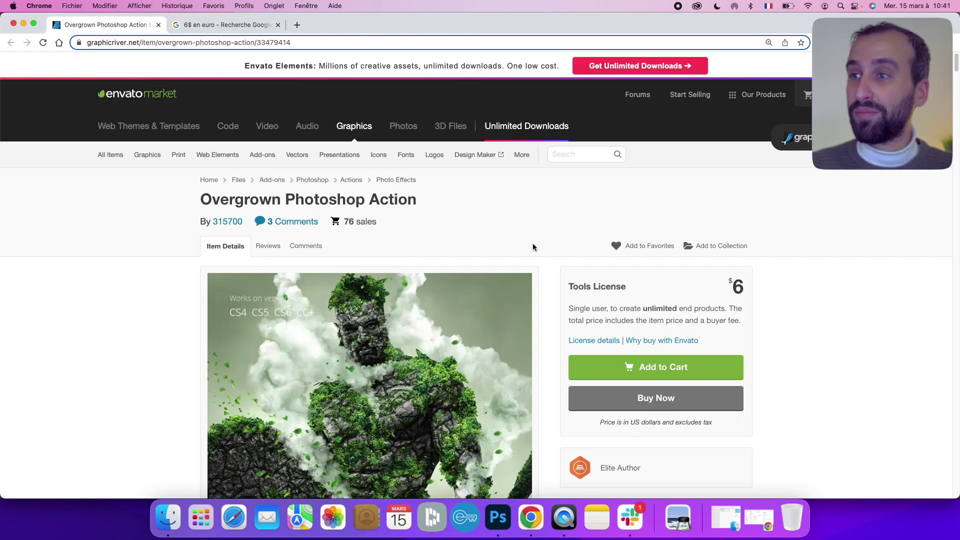
Scroll the product page and bring up the downloaded action pack folder in Finder
{"action": "scroll", "coordinate": [655, 318], "scroll_direction": "down", "scroll_amount": 2}
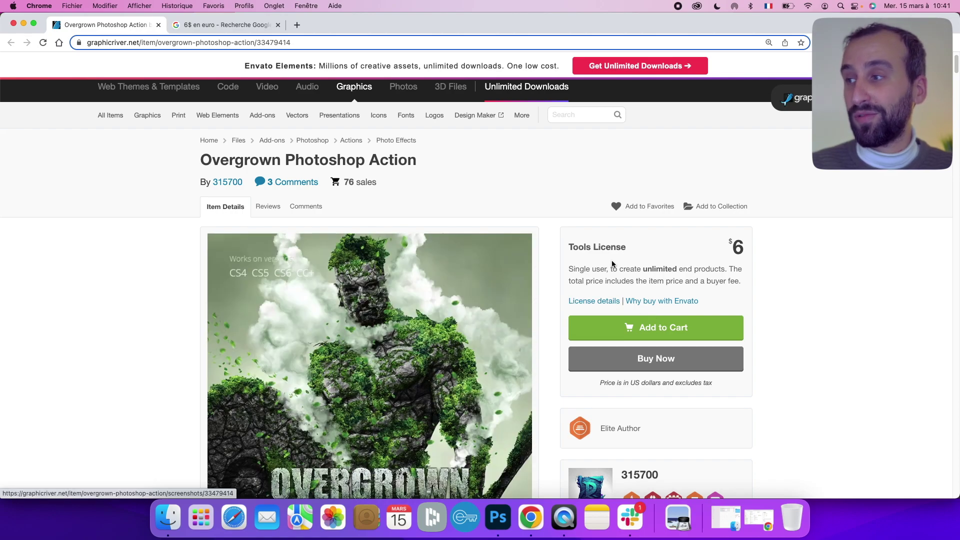
{"action": "scroll", "coordinate": [736, 258], "scroll_direction": "down", "scroll_amount": 3}
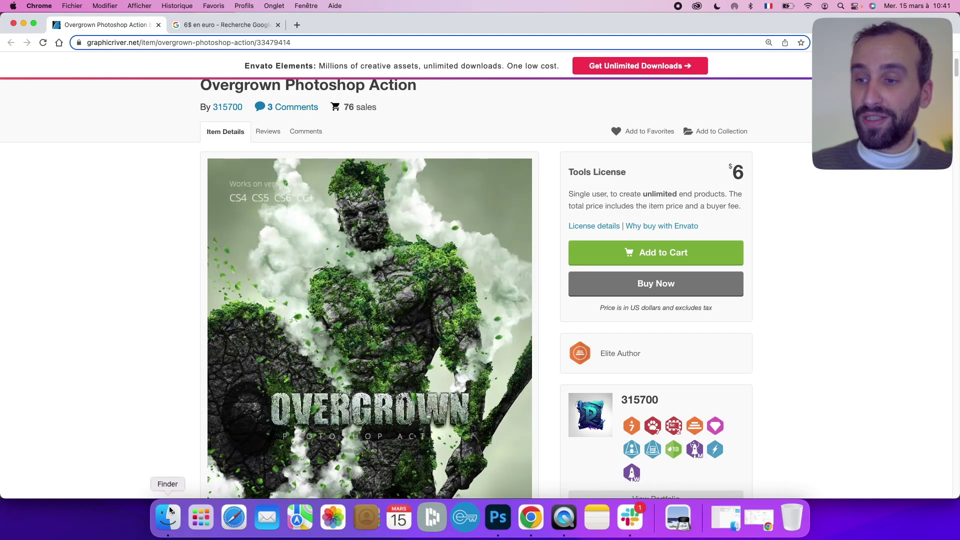
{"action": "left_click", "coordinate": [168, 518]}
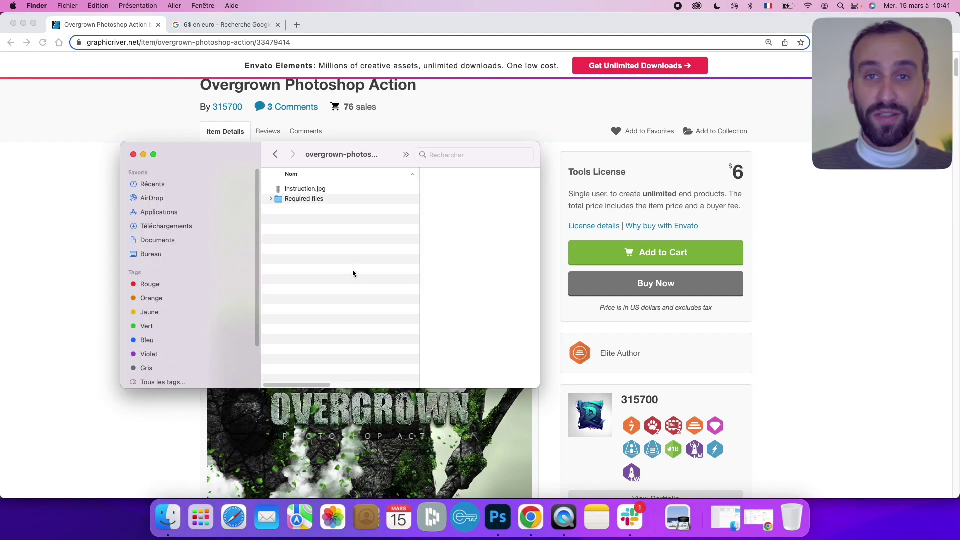
View Instruction.jpg and the Required files (Brushes.abr, Overgrown.atn, Patterns.pat, Tools.tpl), then return to Photoshop
{"action": "double_click", "coordinate": [315, 189]}
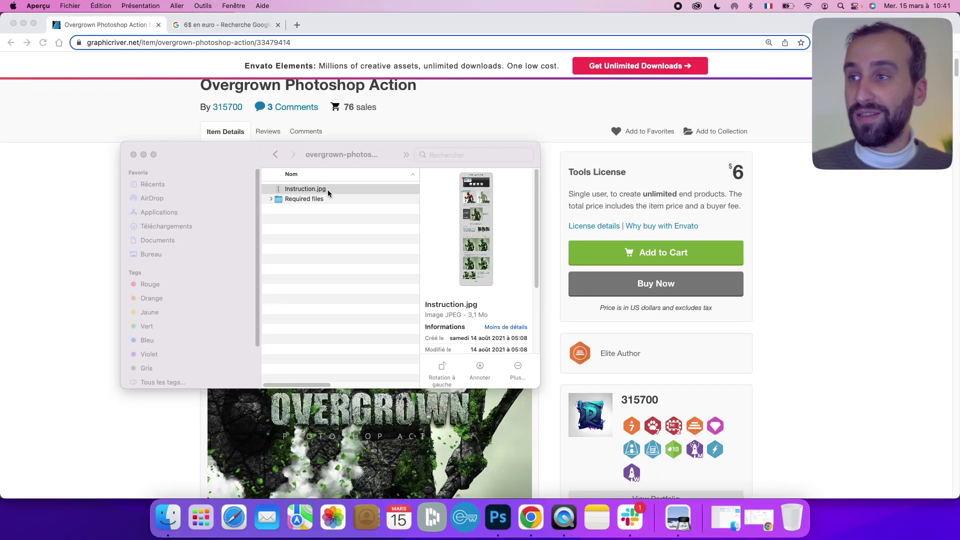
{"action": "scroll", "coordinate": [206, 205], "scroll_direction": "down", "scroll_amount": 3}
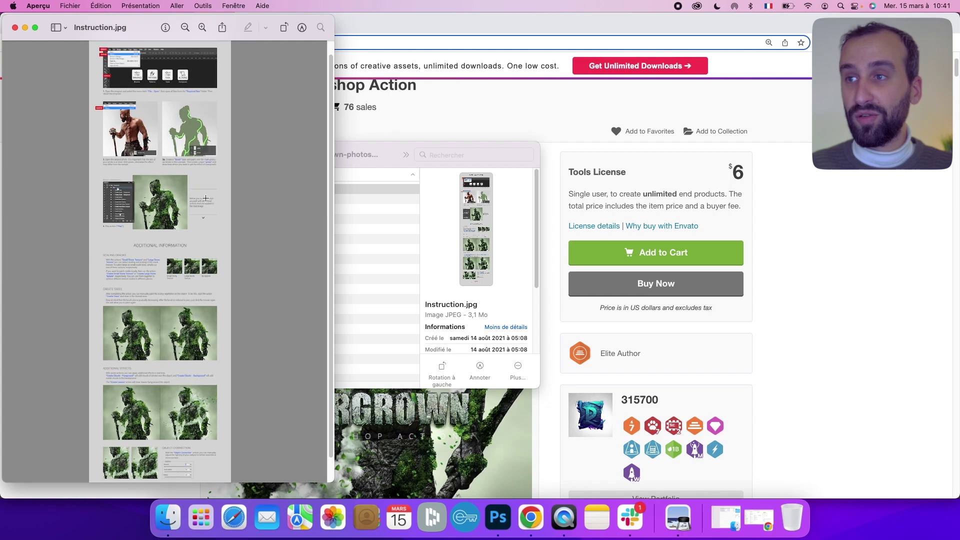
{"action": "left_click", "coordinate": [390, 239]}
{"action": "double_click", "coordinate": [310, 199]}
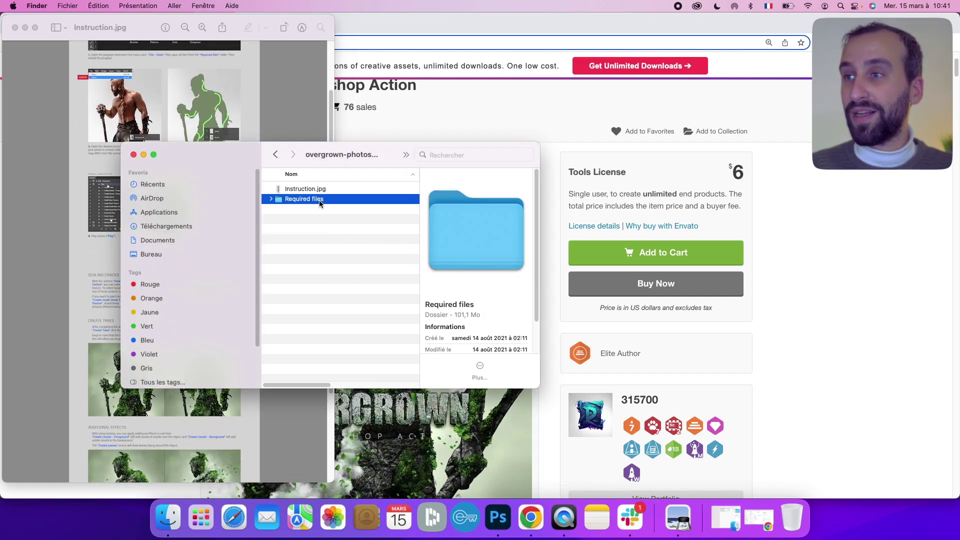
{"action": "left_click", "coordinate": [325, 190]}
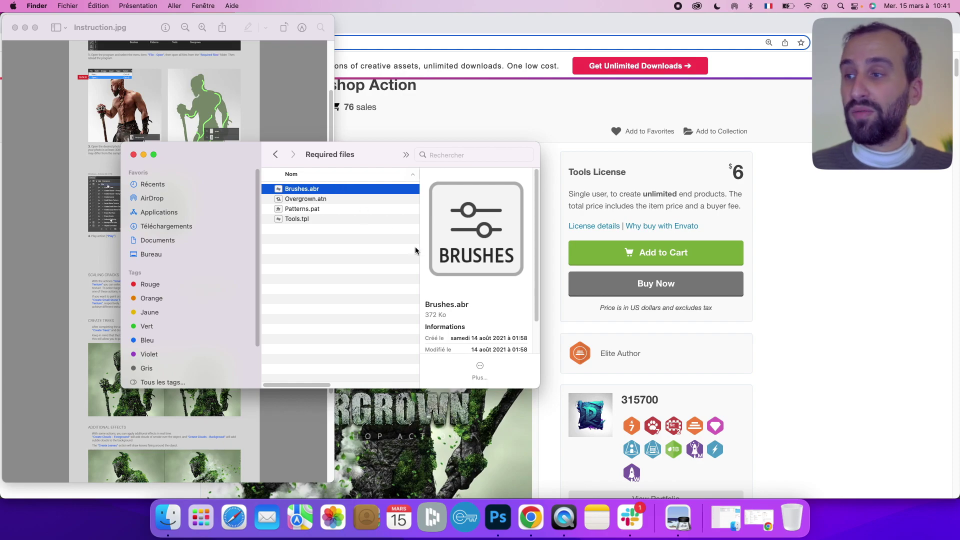
{"action": "left_click", "coordinate": [498, 518]}
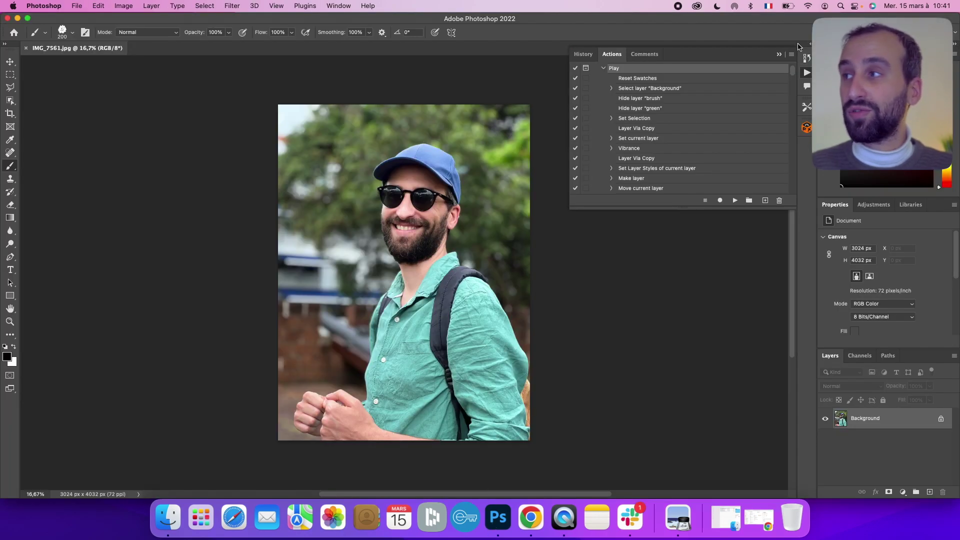
Close the Actions panel, add an empty layer named 'brush', and reselect Background
{"action": "left_click", "coordinate": [780, 55]}
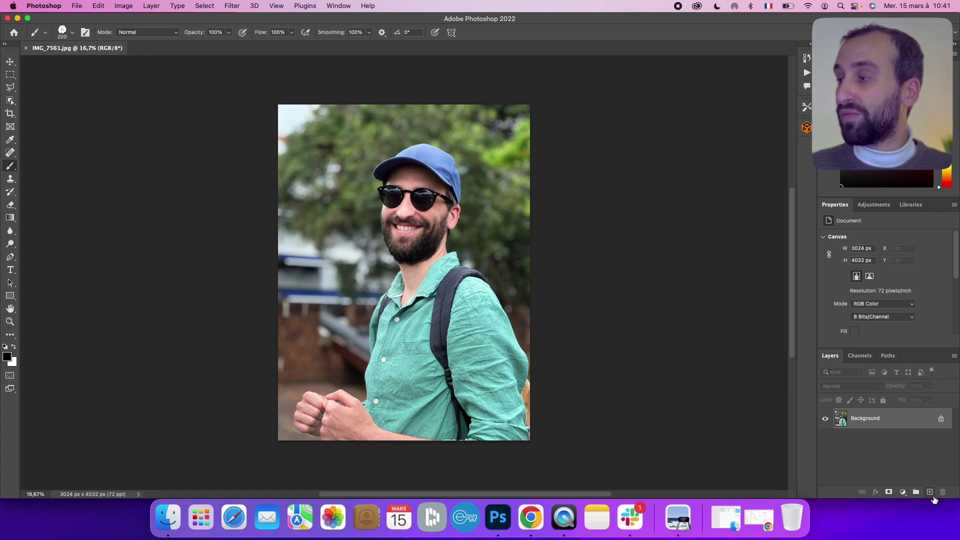
{"action": "left_click", "coordinate": [930, 493]}
{"action": "double_click", "coordinate": [860, 419]}
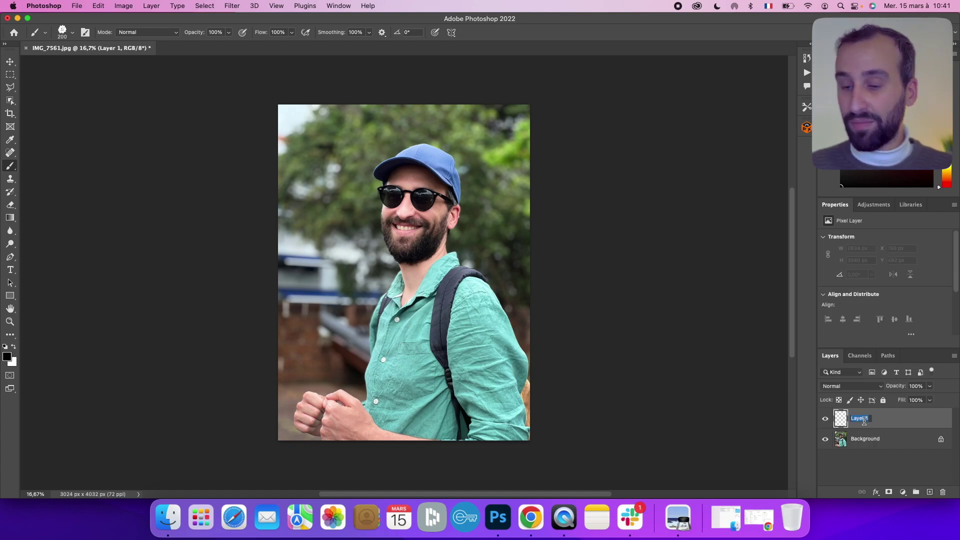
{"action": "type", "text": "brush"}
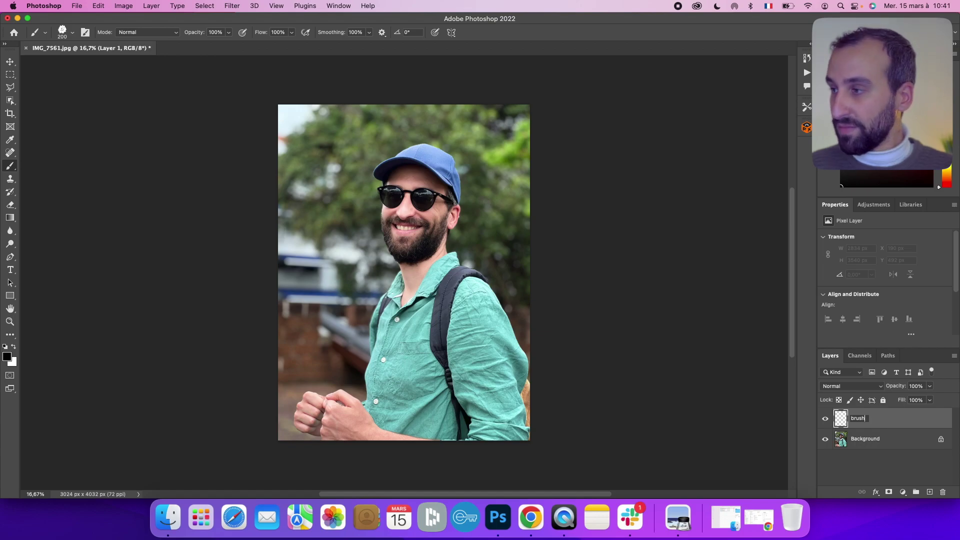
{"action": "key", "text": "Return"}
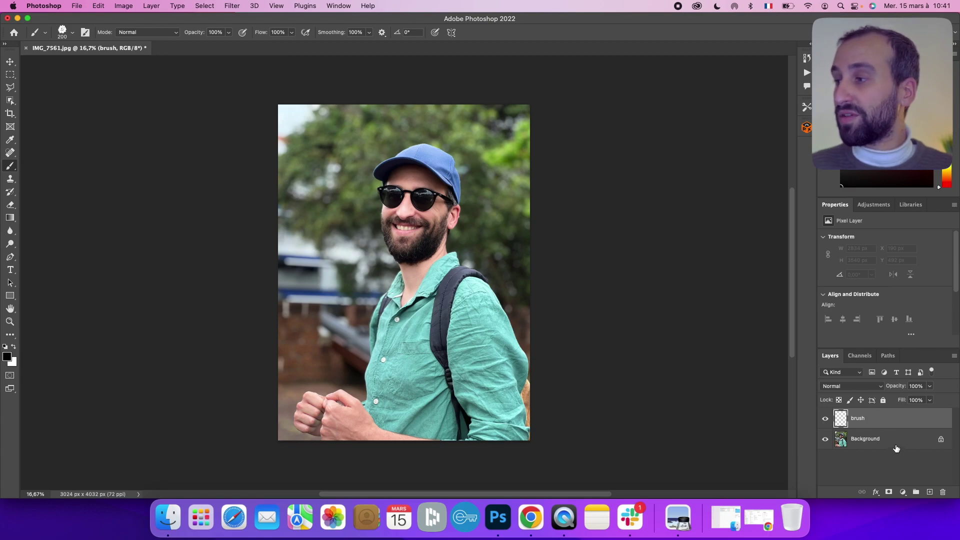
{"action": "left_click", "coordinate": [894, 449]}
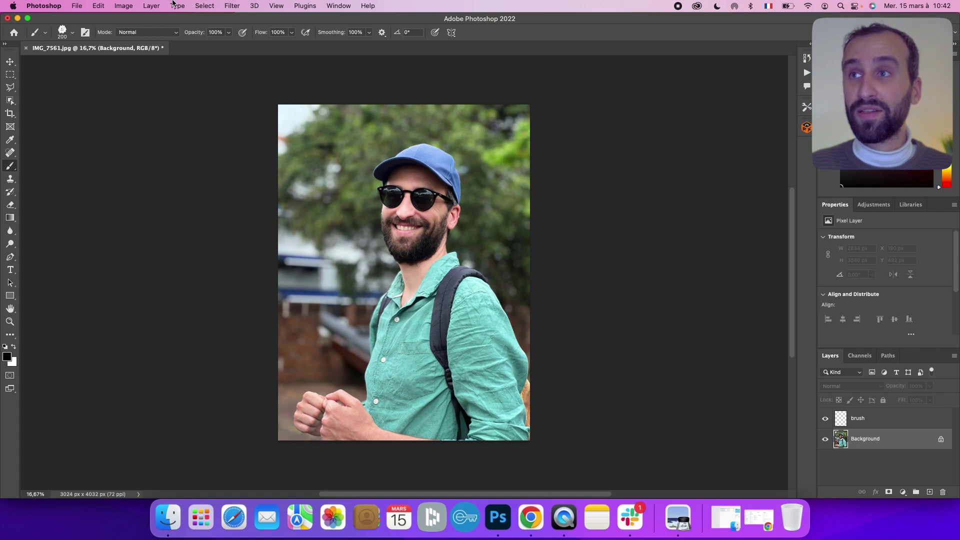
Select the man with Select > Subject and set a hard round brush to 1760 px
{"action": "left_click", "coordinate": [204, 5]}
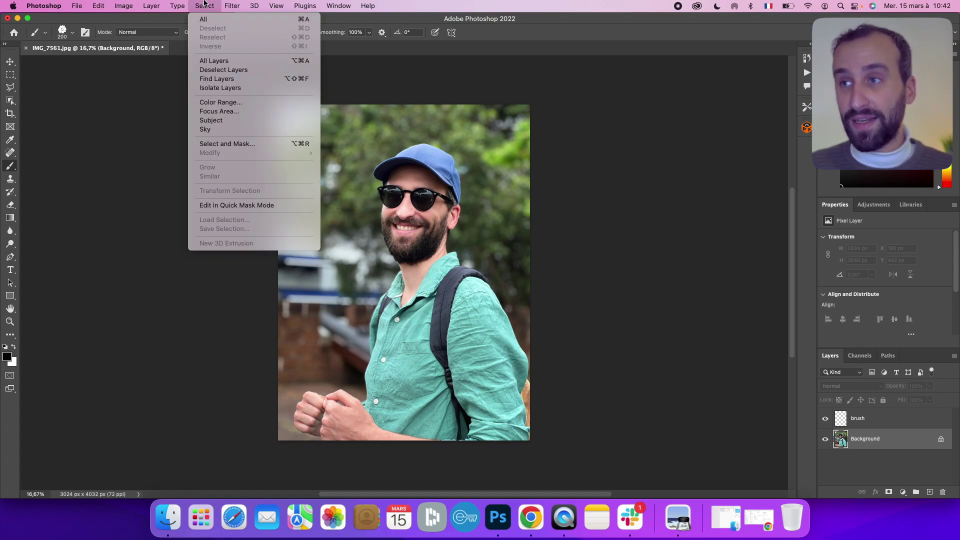
{"action": "left_click", "coordinate": [220, 121]}
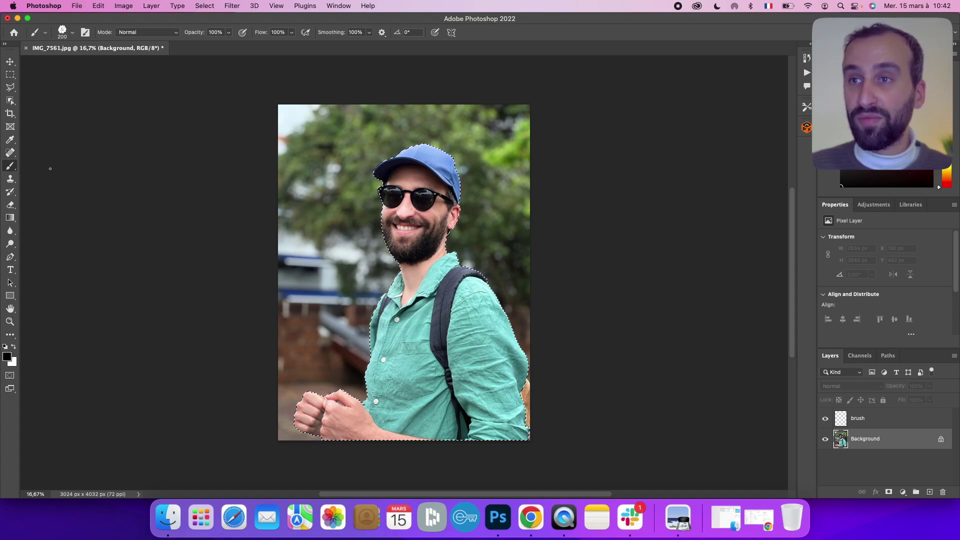
{"action": "left_click", "coordinate": [72, 34]}
{"action": "left_click", "coordinate": [21, 124]}
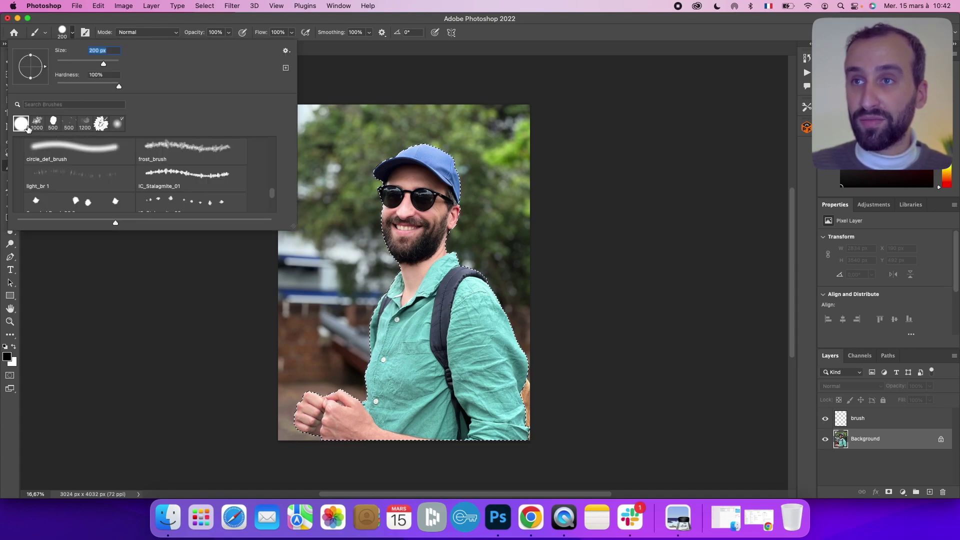
{"action": "left_click_drag", "start_coordinate": [114, 66], "coordinate": [115, 66]}
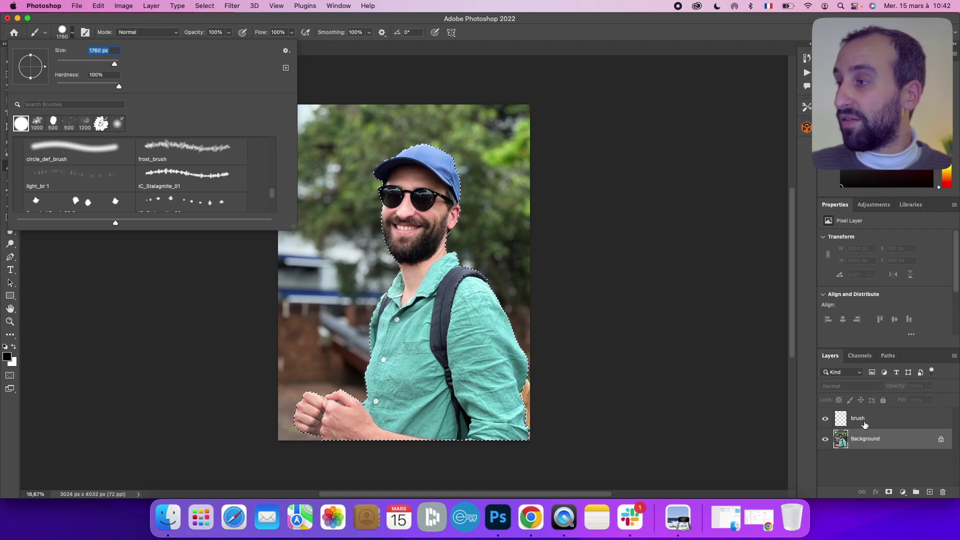
Paint the selected man solid black on the brush layer
{"action": "left_click", "coordinate": [867, 423]}
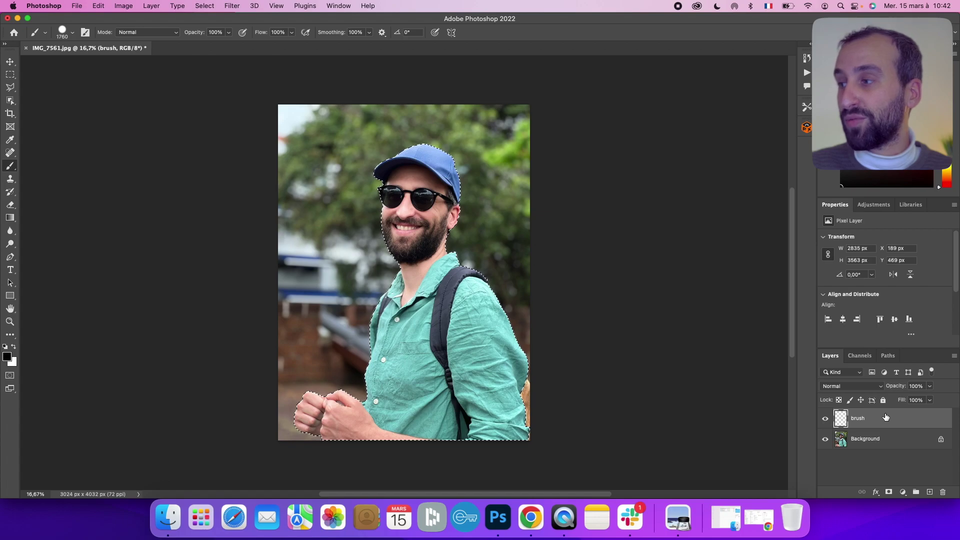
{"action": "left_click_drag", "start_coordinate": [425, 185], "coordinate": [296, 461]}
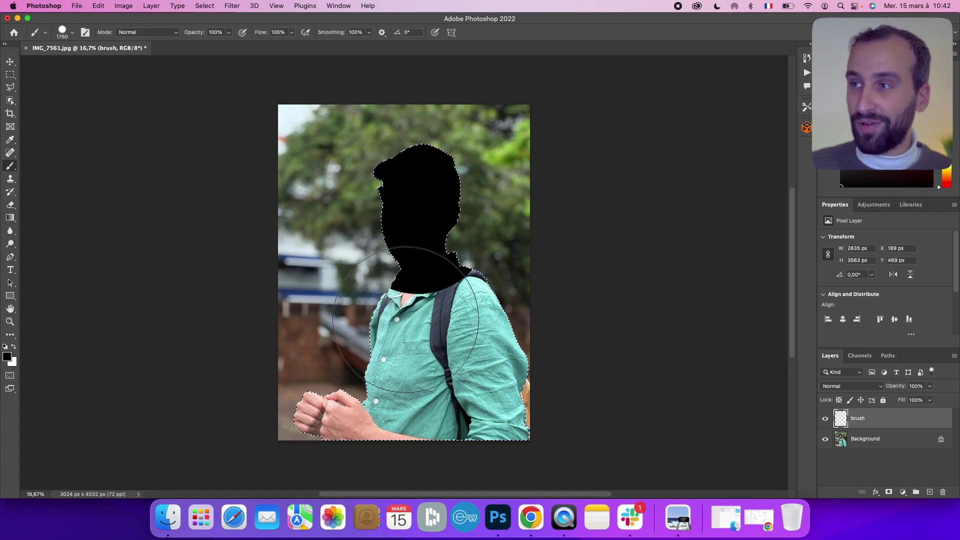
{"action": "left_click_drag", "start_coordinate": [502, 460], "coordinate": [505, 487]}
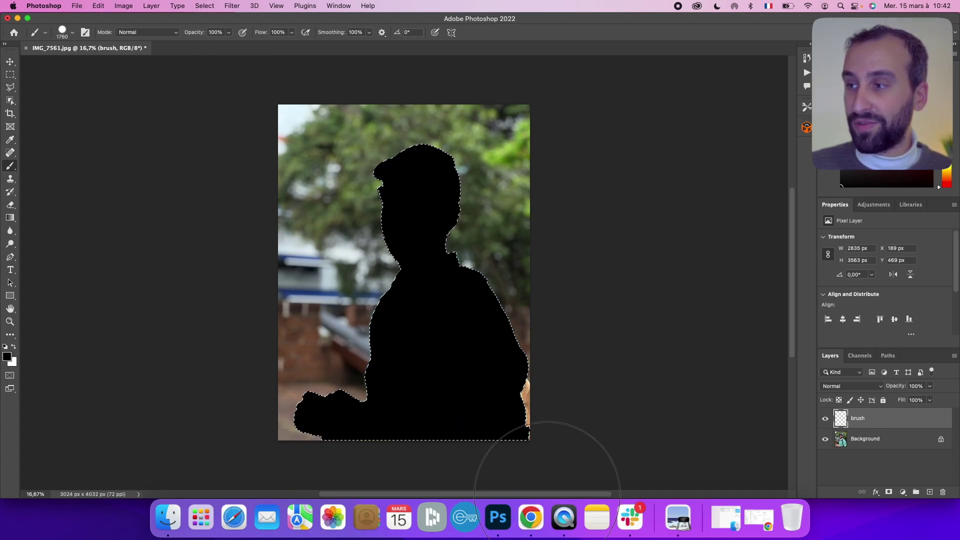
Drop the selection and add an empty layer named 'green' above brush
{"action": "left_click", "coordinate": [10, 74]}
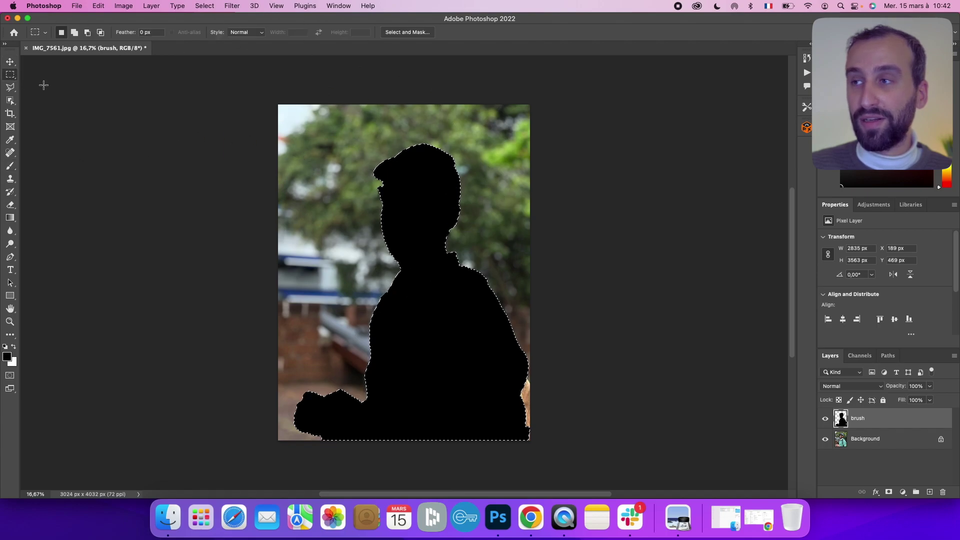
{"action": "left_click", "coordinate": [256, 213]}
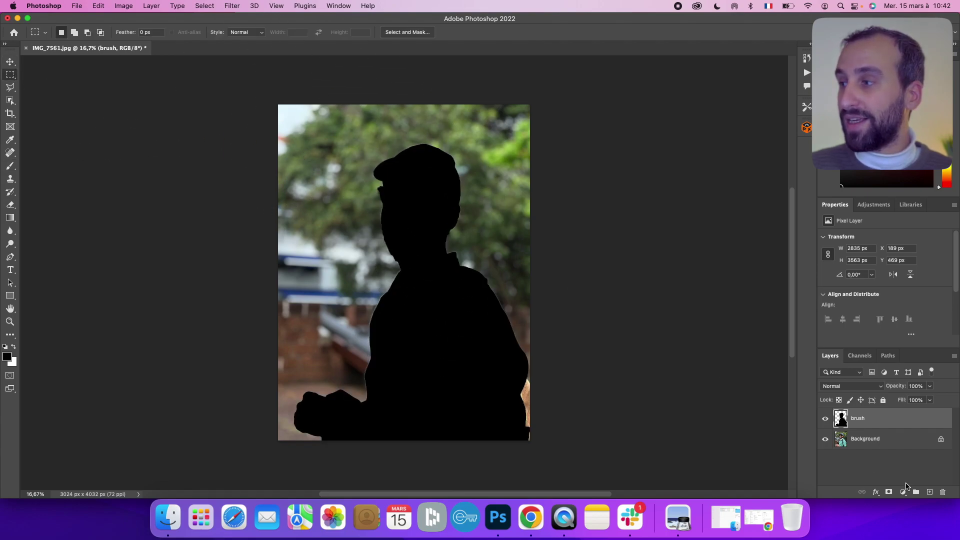
{"action": "left_click", "coordinate": [930, 492]}
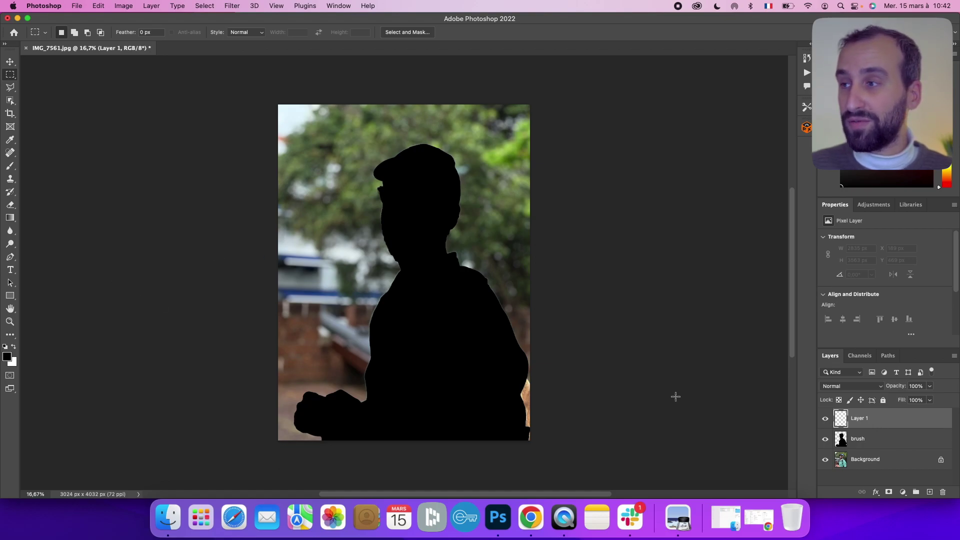
{"action": "double_click", "coordinate": [859, 418]}
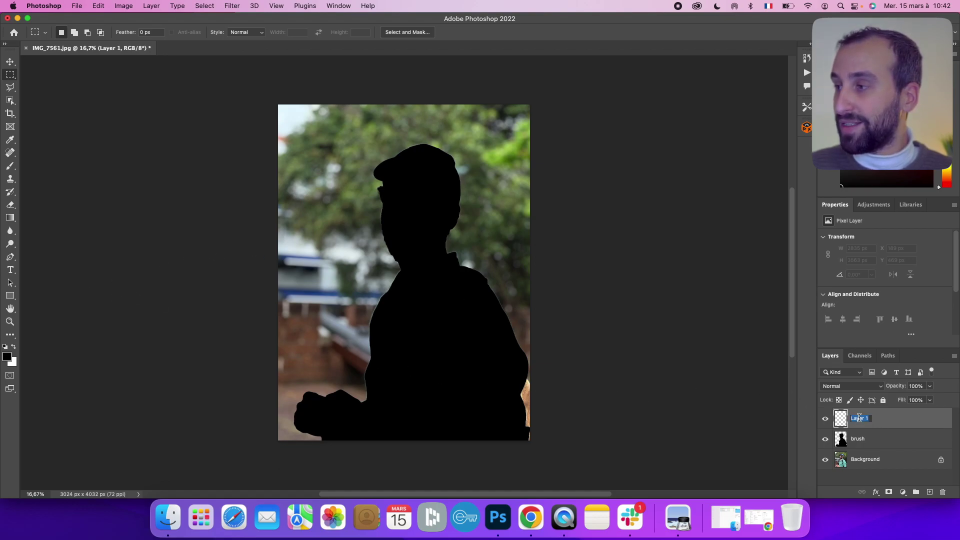
{"action": "type", "text": "green"}
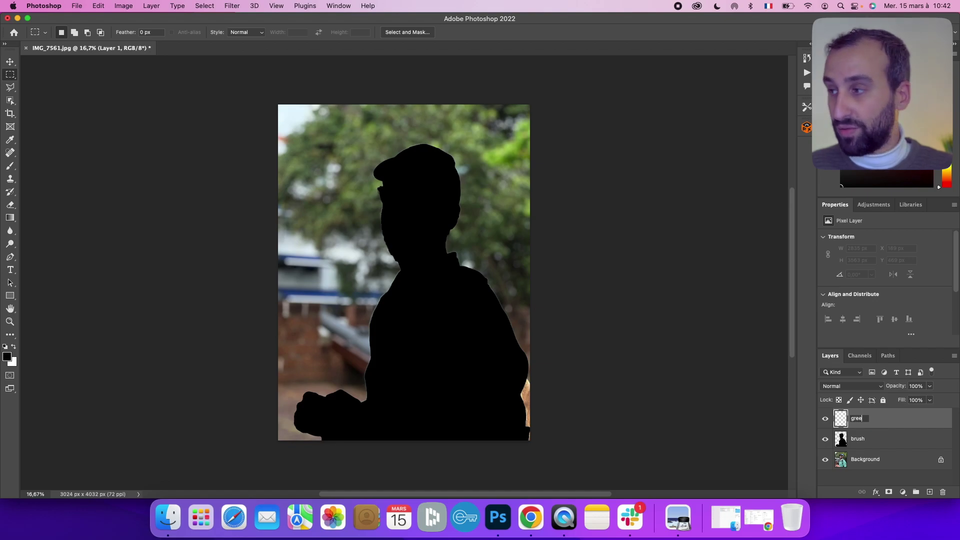
{"action": "key", "text": "Return"}
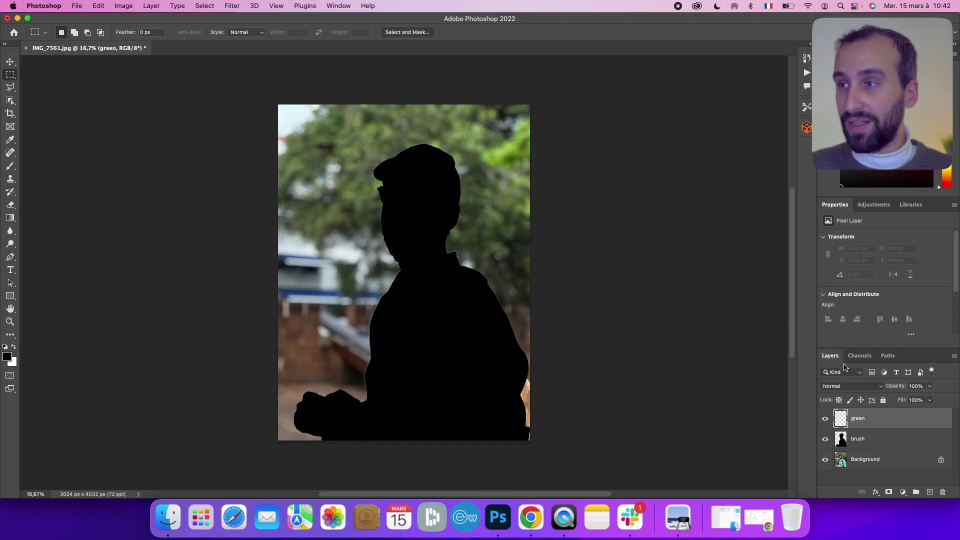
Set the foreground colour to pure red (ff0000)
{"action": "left_click", "coordinate": [7, 356]}
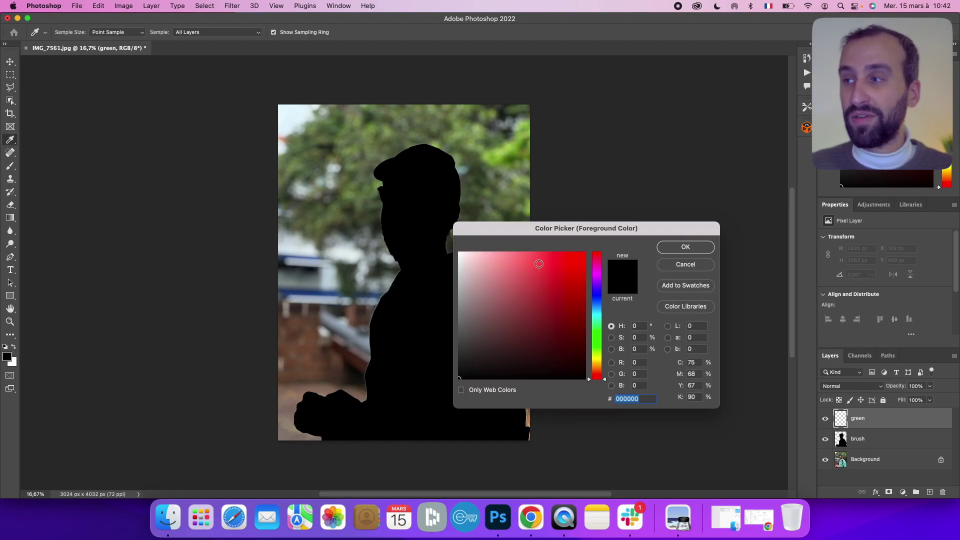
{"action": "left_click_drag", "start_coordinate": [569, 307], "coordinate": [589, 249]}
{"action": "left_click", "coordinate": [687, 246]}
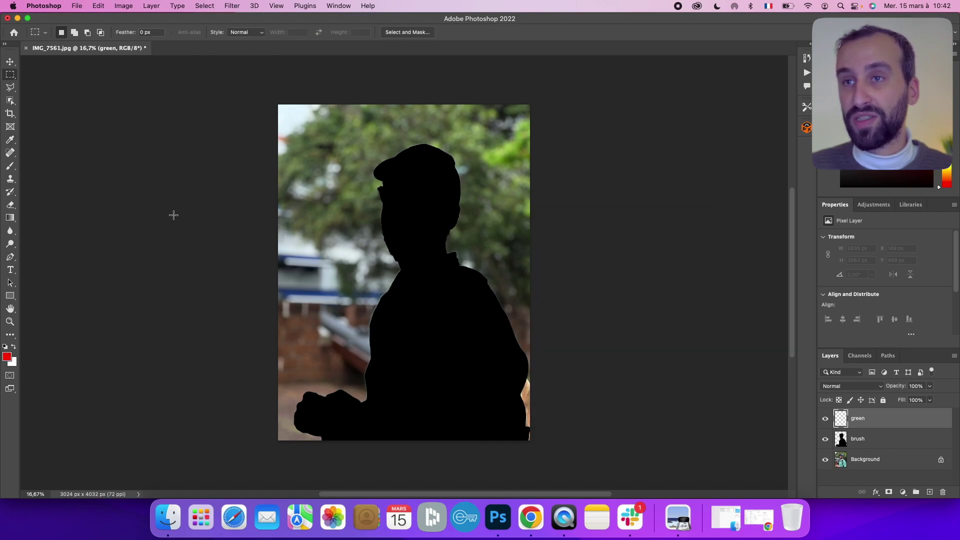
Switch to the Brush tool and set its size to 20 px
{"action": "left_click", "coordinate": [10, 165]}
{"action": "left_click", "coordinate": [64, 32]}
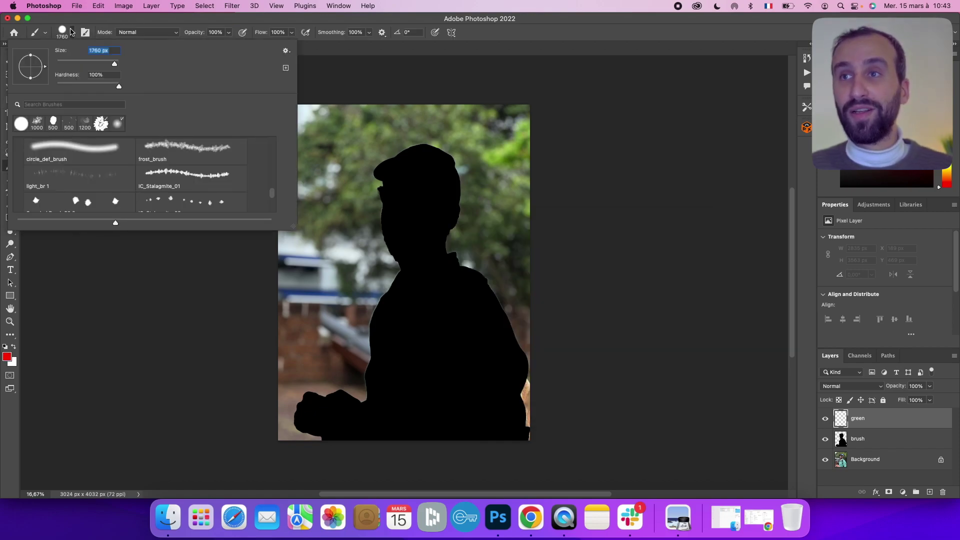
{"action": "left_click", "coordinate": [67, 64]}
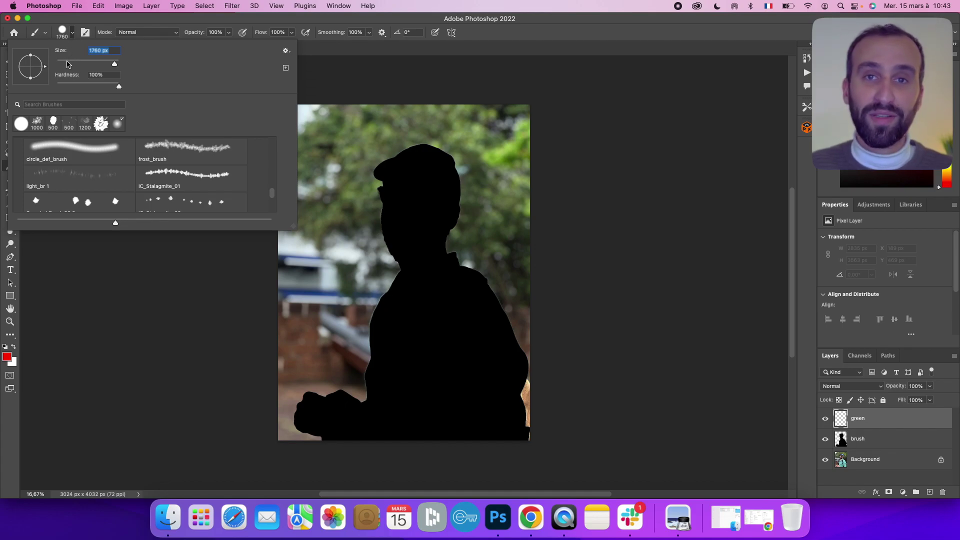
{"action": "left_click_drag", "start_coordinate": [67, 64], "coordinate": [62, 65]}
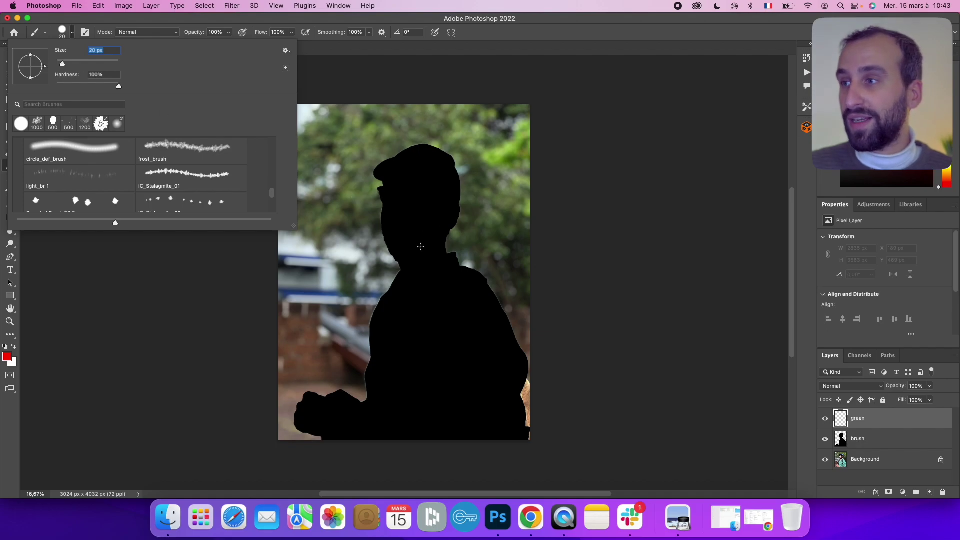
{"action": "left_click", "coordinate": [478, 275]}
Paint 20 px red fold lines over the shoulder, back, arms, neck and hands on the green layer
{"action": "left_click_drag", "start_coordinate": [477, 274], "coordinate": [418, 354]}
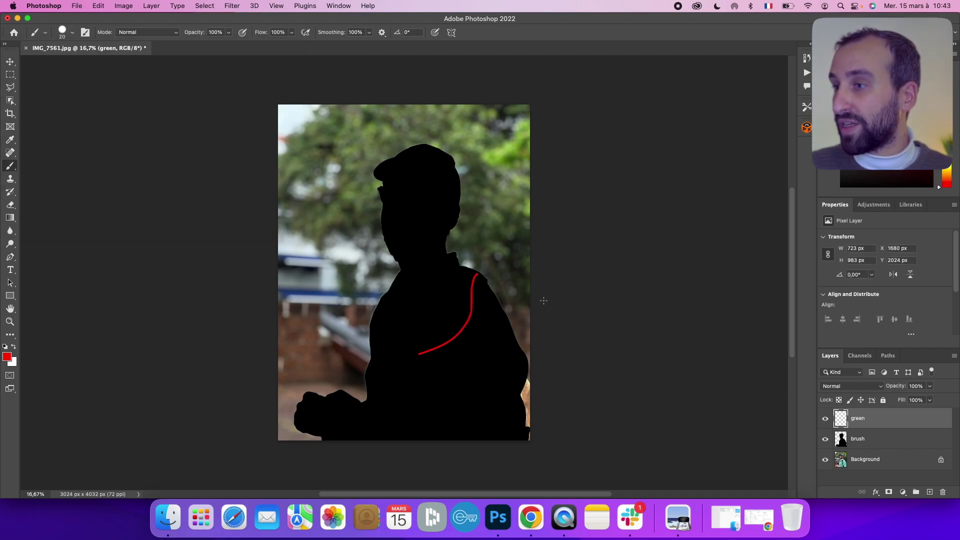
{"action": "left_click_drag", "start_coordinate": [473, 315], "coordinate": [390, 440]}
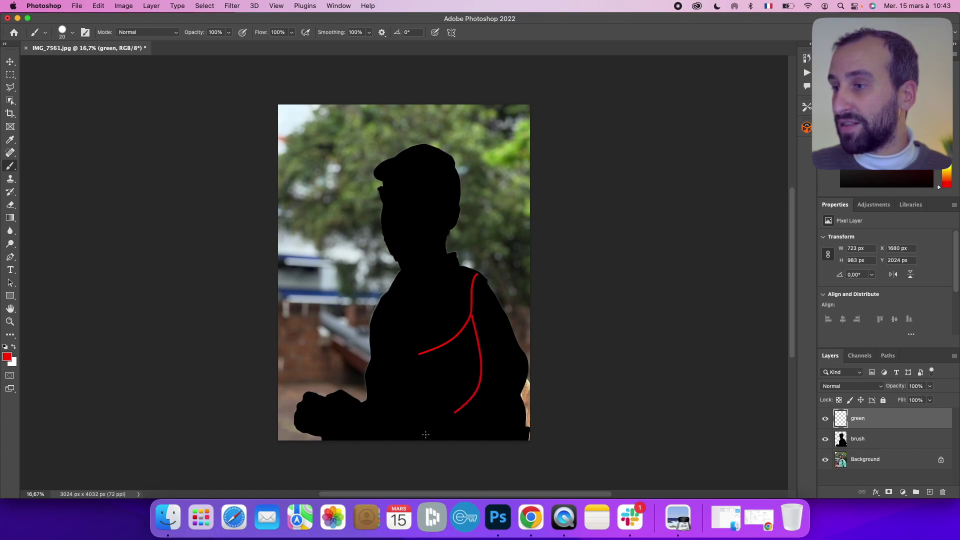
{"action": "left_click_drag", "start_coordinate": [322, 422], "coordinate": [389, 391]}
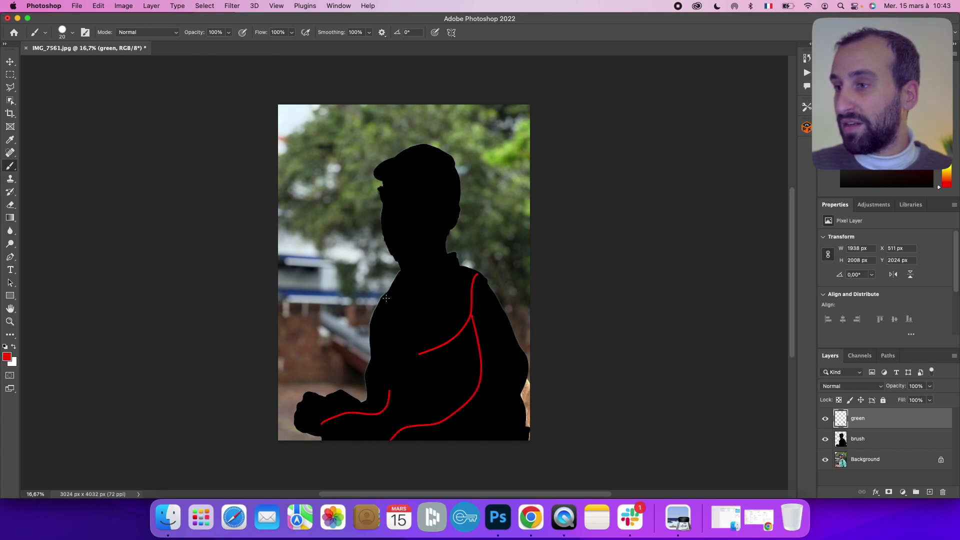
{"action": "left_click_drag", "start_coordinate": [386, 298], "coordinate": [381, 355]}
{"action": "left_click_drag", "start_coordinate": [382, 201], "coordinate": [415, 265]}
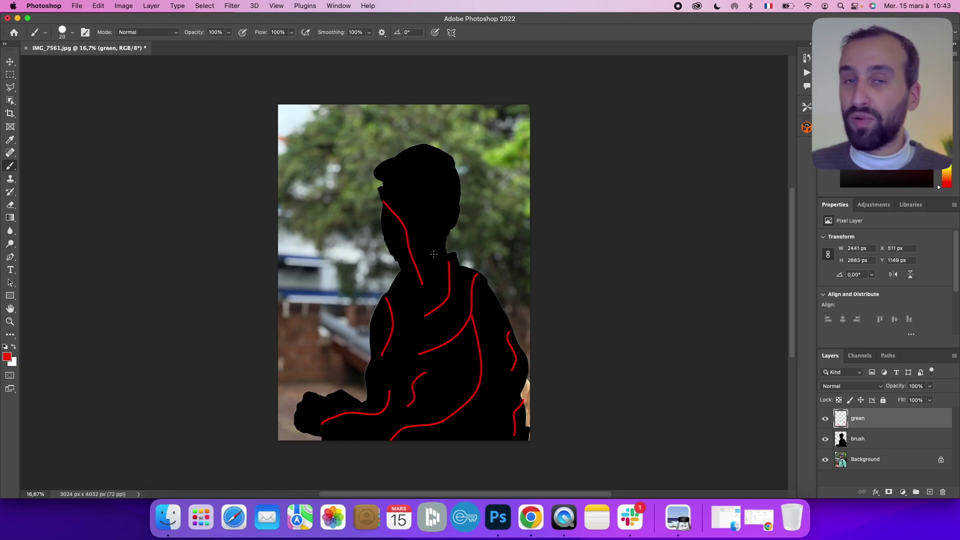
{"action": "left_click_drag", "start_coordinate": [434, 254], "coordinate": [439, 245]}
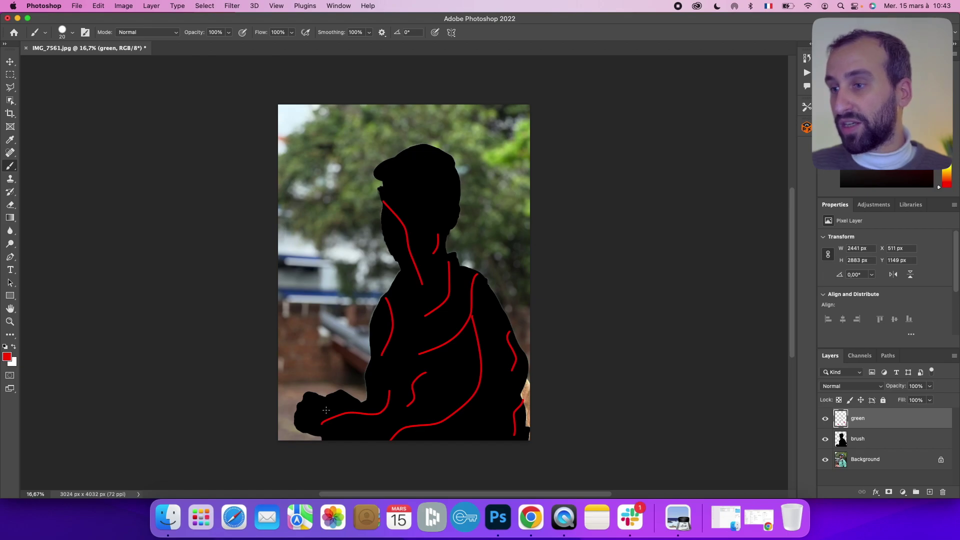
{"action": "left_click_drag", "start_coordinate": [302, 414], "coordinate": [304, 430]}
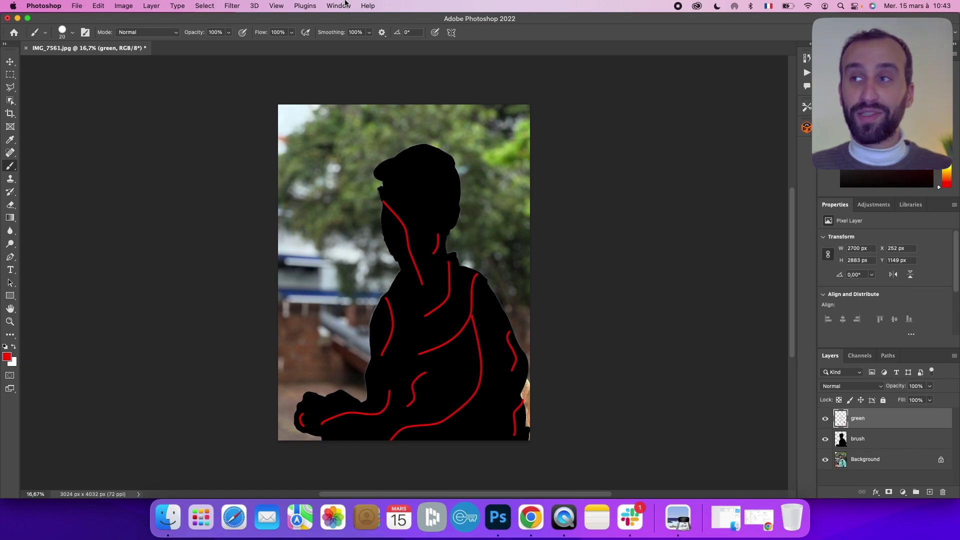
Show the Actions panel from the Window menu
{"action": "left_click", "coordinate": [345, 5]}
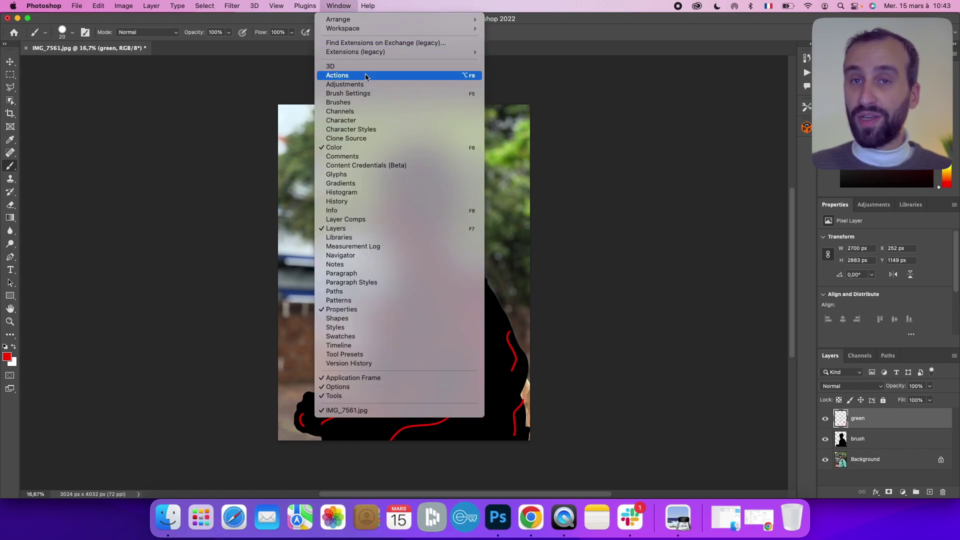
{"action": "left_click", "coordinate": [350, 72]}
{"action": "scroll", "coordinate": [626, 86], "scroll_direction": "up", "scroll_amount": 3}
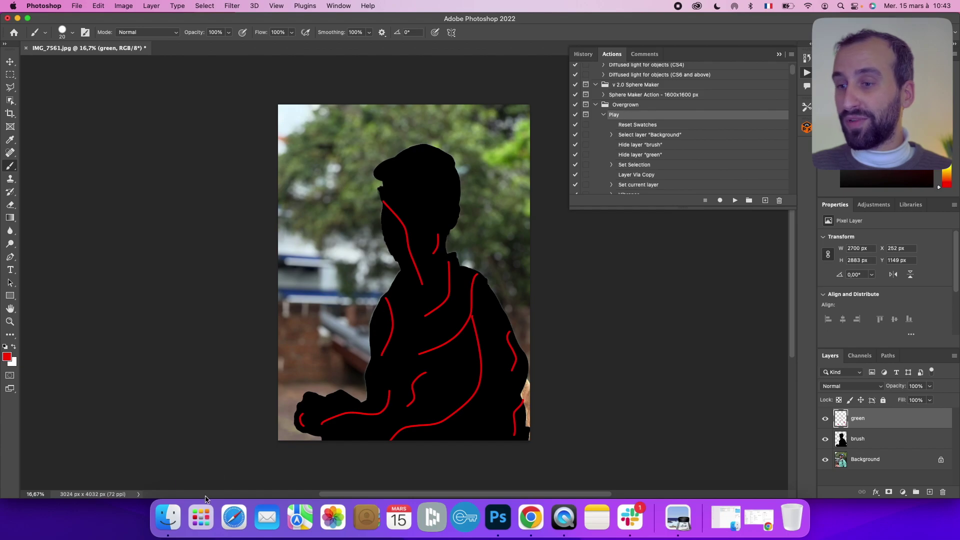
After checking the Required files folder, run the Overgrown set's Play action
{"action": "left_click", "coordinate": [167, 517]}
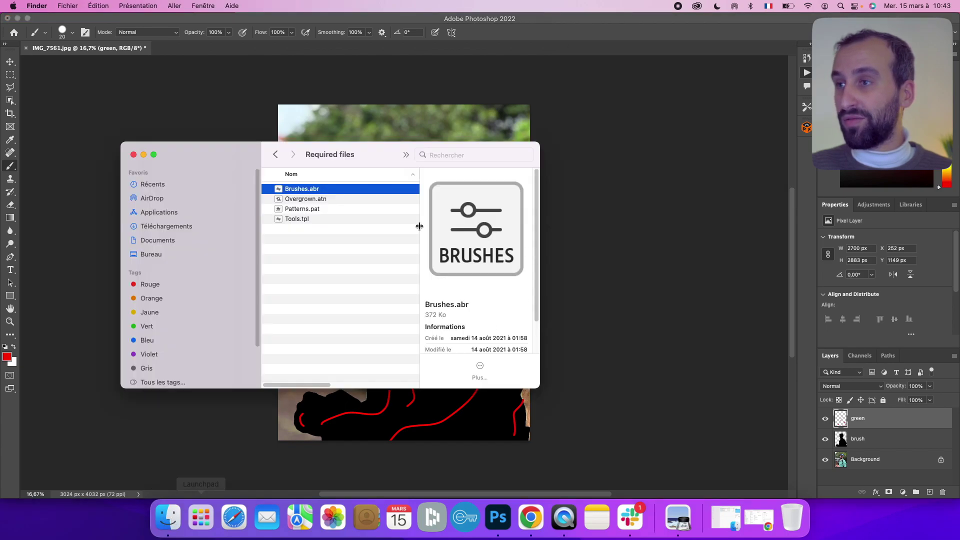
{"action": "left_click", "coordinate": [562, 197]}
{"action": "left_click", "coordinate": [622, 105]}
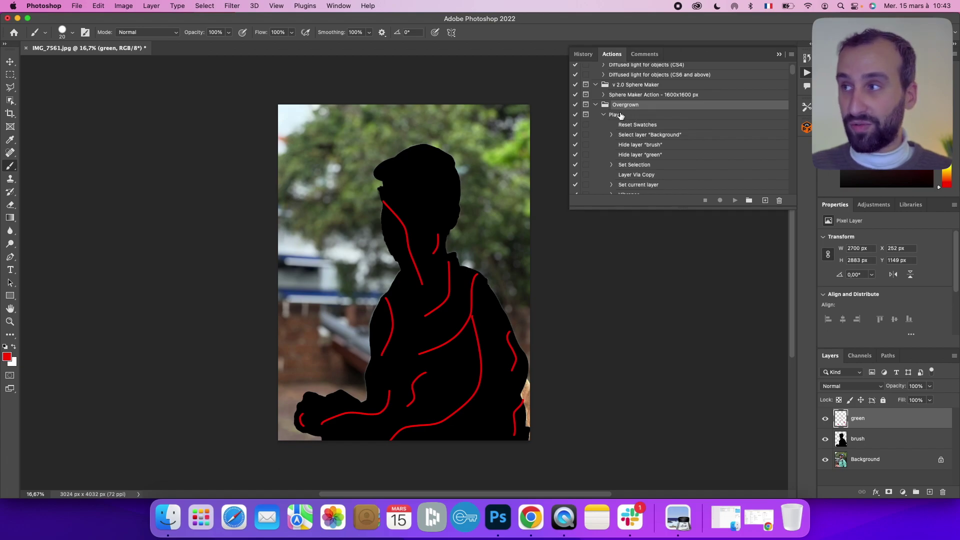
{"action": "left_click", "coordinate": [621, 115]}
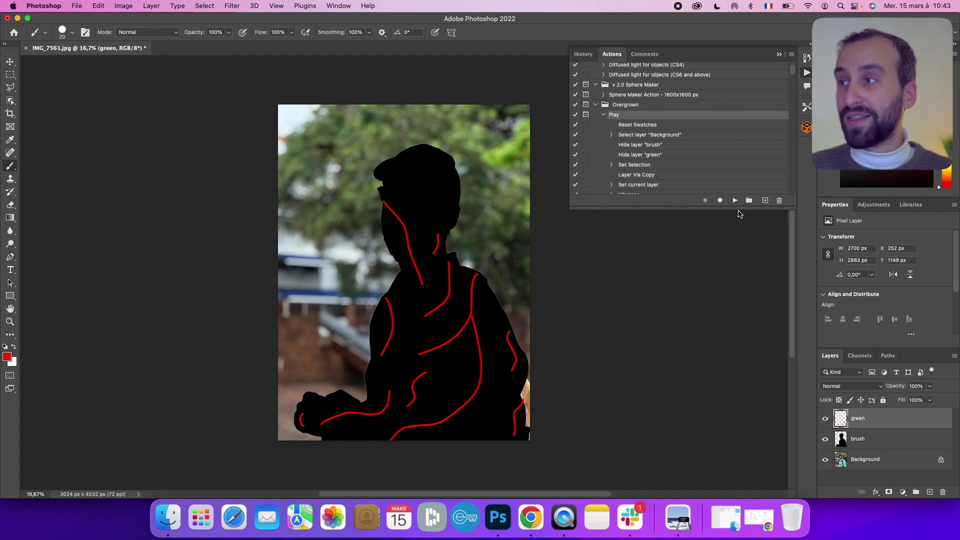
{"action": "left_click", "coordinate": [735, 200]}
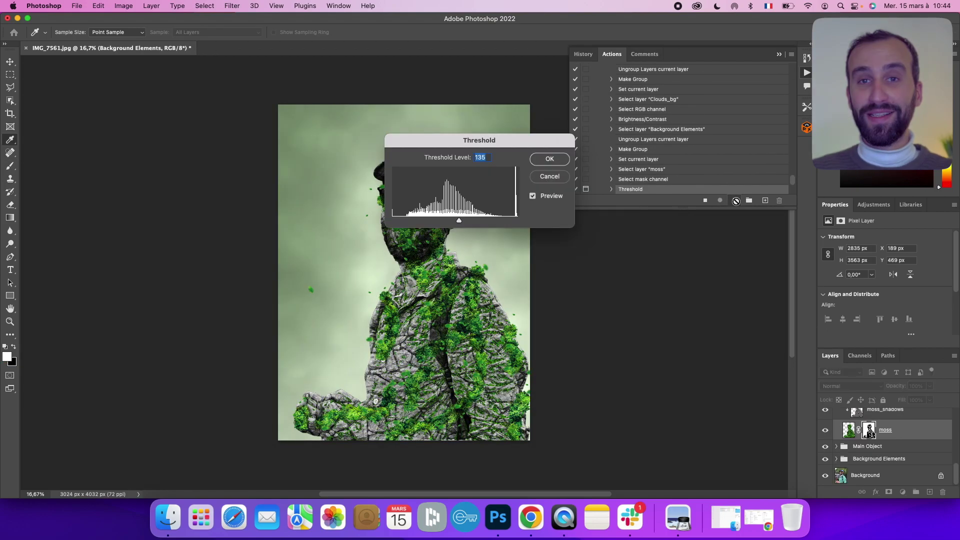
Accept the Threshold level of 135 and zoom in to 33.33% on the statue
{"action": "left_click", "coordinate": [550, 159]}
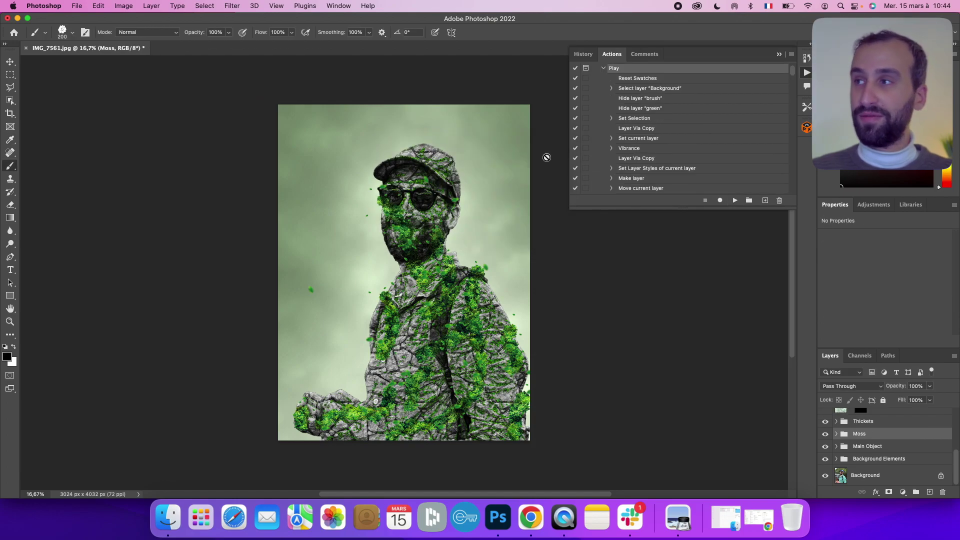
{"action": "key", "text": "super+equal"}
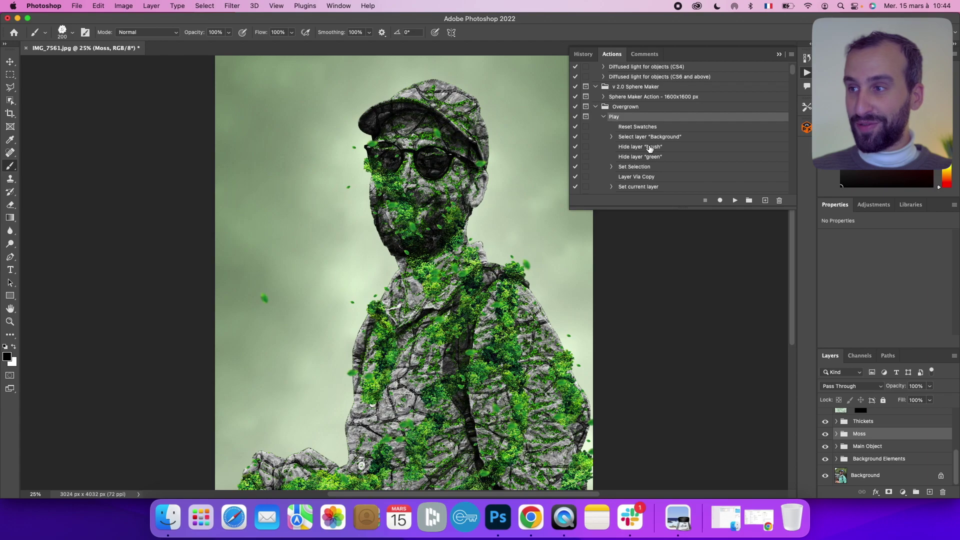
{"action": "key", "text": "super+equal"}
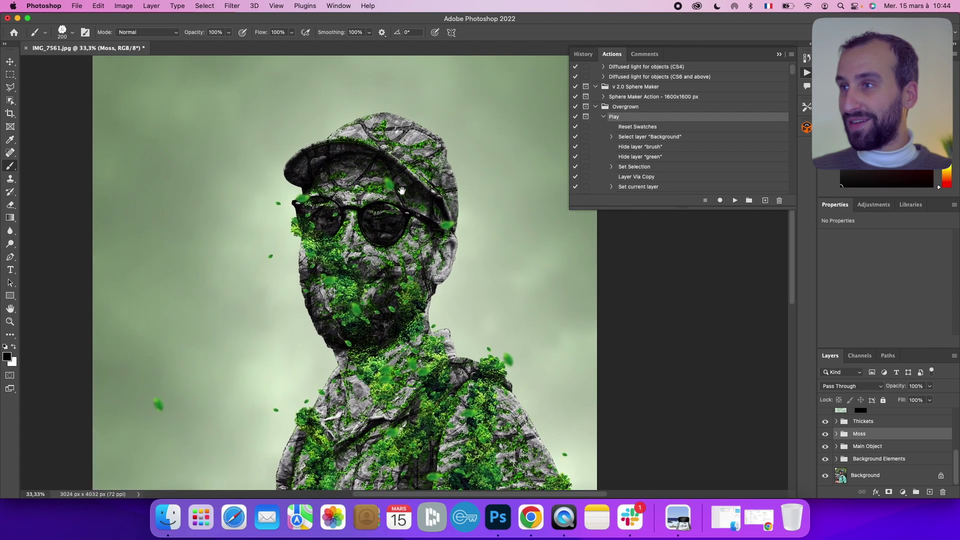
Toggle the Moss and Thickets groups to compare their effect, then expand Thickets
{"action": "scroll", "coordinate": [461, 94], "scroll_direction": "down", "scroll_amount": 10}
{"action": "scroll", "coordinate": [428, 317], "scroll_direction": "up", "scroll_amount": 2}
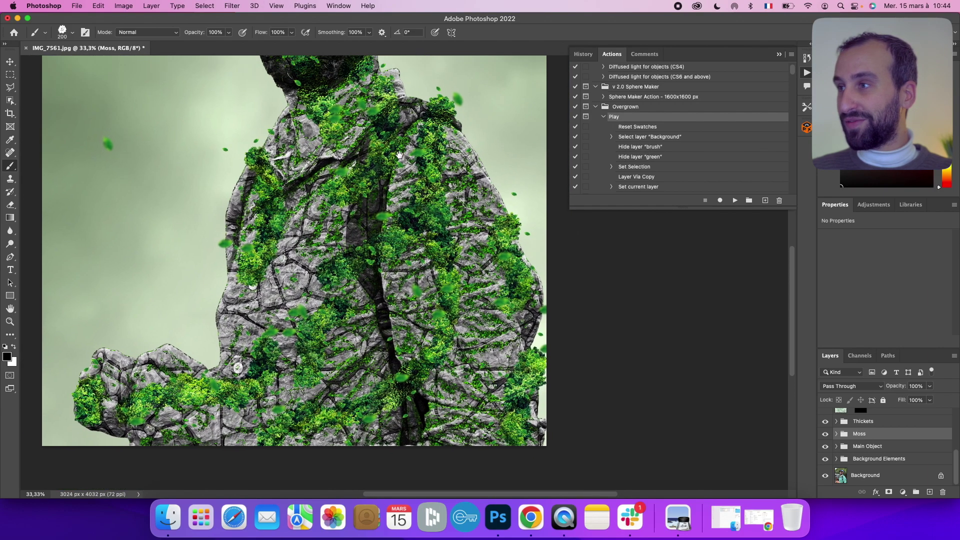
{"action": "scroll", "coordinate": [424, 295], "scroll_direction": "up", "scroll_amount": 3}
{"action": "scroll", "coordinate": [420, 270], "scroll_direction": "up", "scroll_amount": 3}
{"action": "scroll", "coordinate": [416, 245], "scroll_direction": "up", "scroll_amount": 3}
{"action": "scroll", "coordinate": [414, 236], "scroll_direction": "up", "scroll_amount": 1}
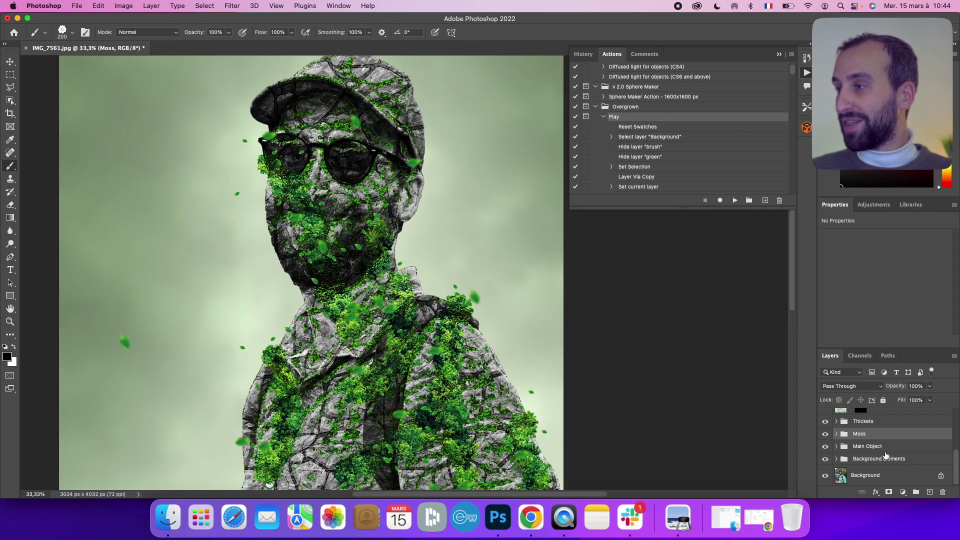
{"action": "left_click", "coordinate": [825, 434]}
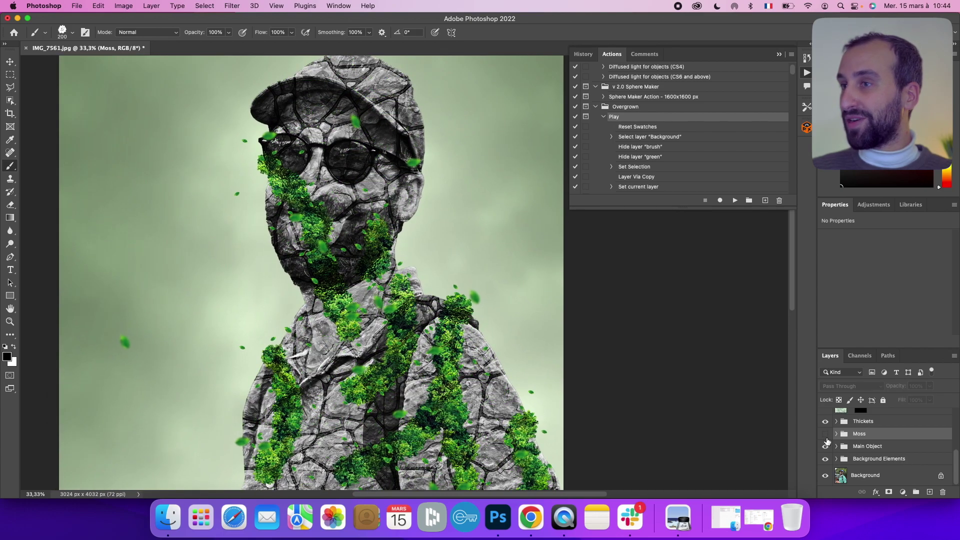
{"action": "left_click", "coordinate": [825, 433]}
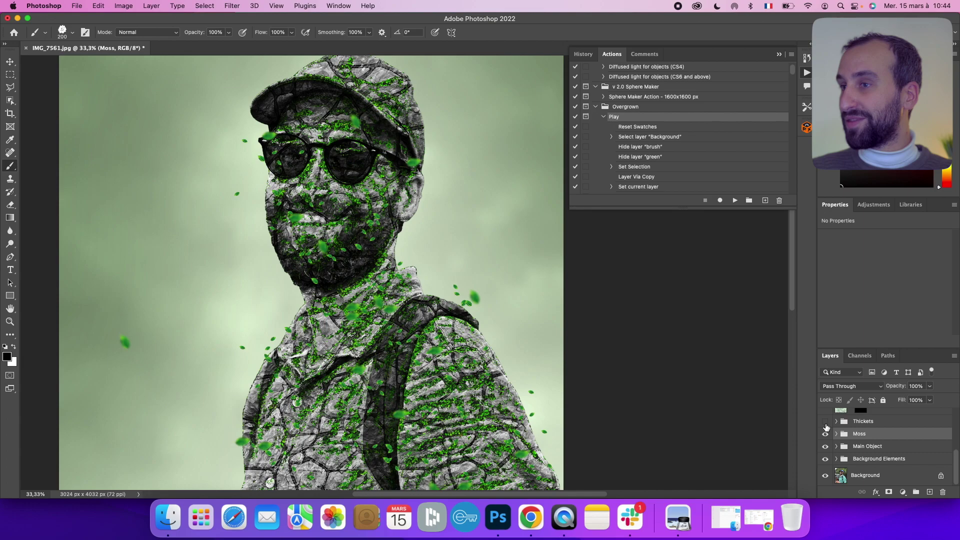
{"action": "left_click", "coordinate": [825, 421]}
{"action": "left_click", "coordinate": [836, 422]}
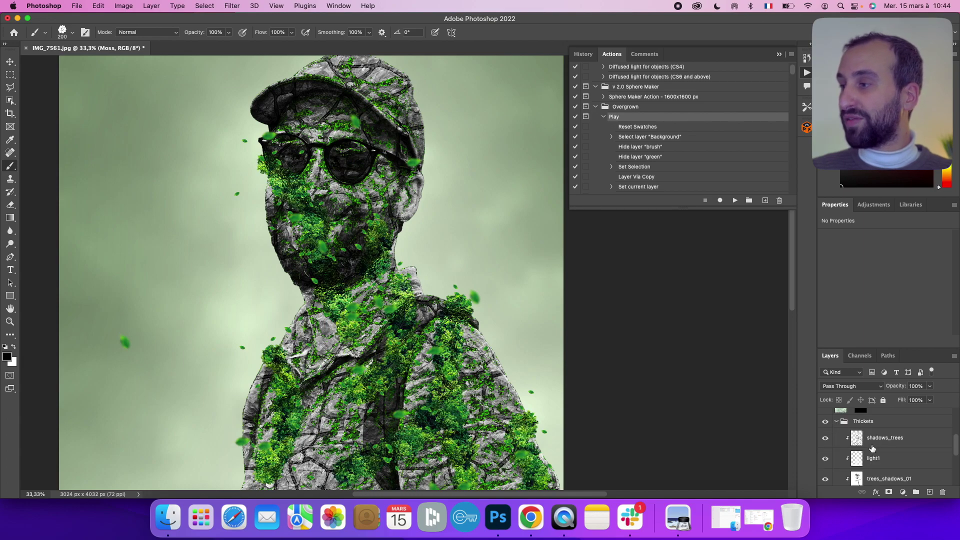
Toggle Main Object for comparison and expand Background Elements to reveal bg_clouds, glow and bg
{"action": "scroll", "coordinate": [872, 448], "scroll_direction": "down", "scroll_amount": 5}
{"action": "left_click", "coordinate": [826, 446]}
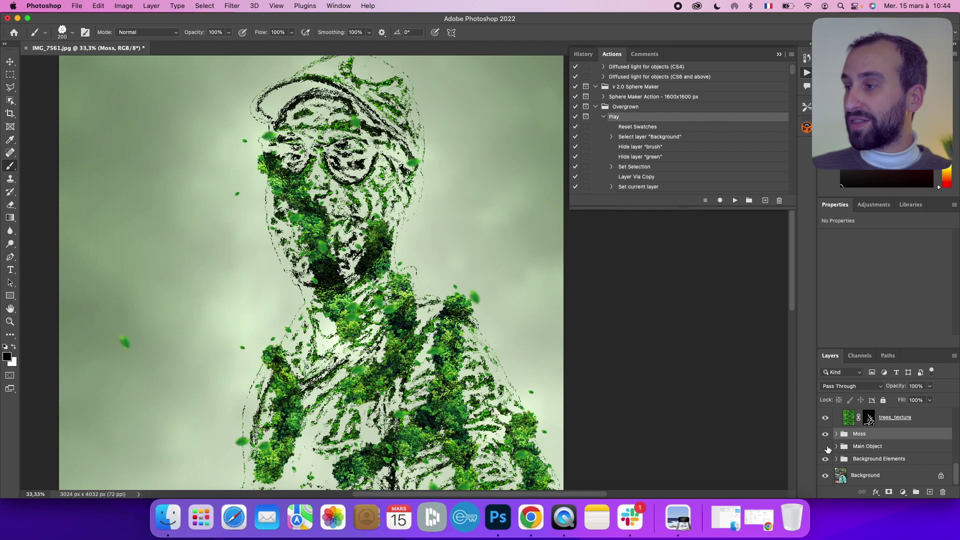
{"action": "left_click", "coordinate": [825, 459]}
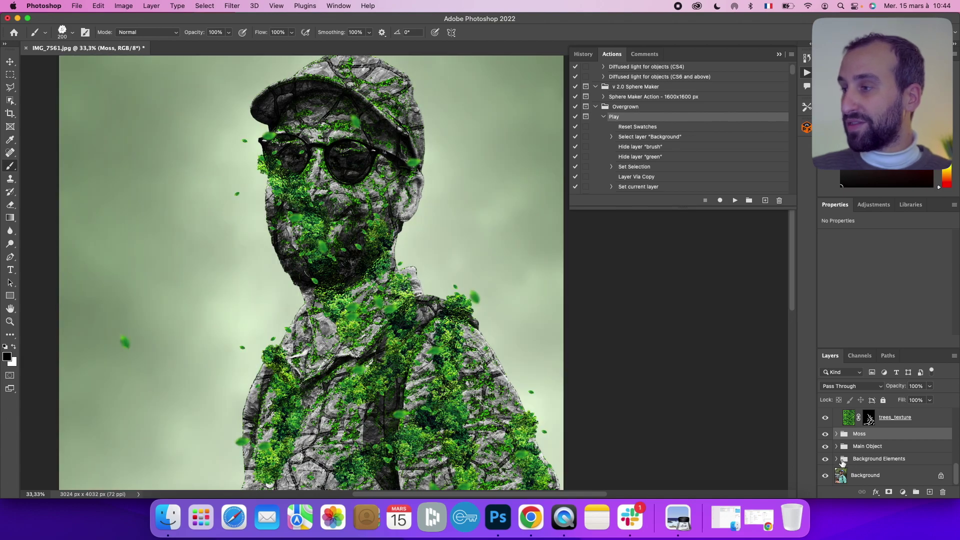
{"action": "left_click", "coordinate": [837, 459]}
{"action": "scroll", "coordinate": [842, 463], "scroll_direction": "down", "scroll_amount": 3}
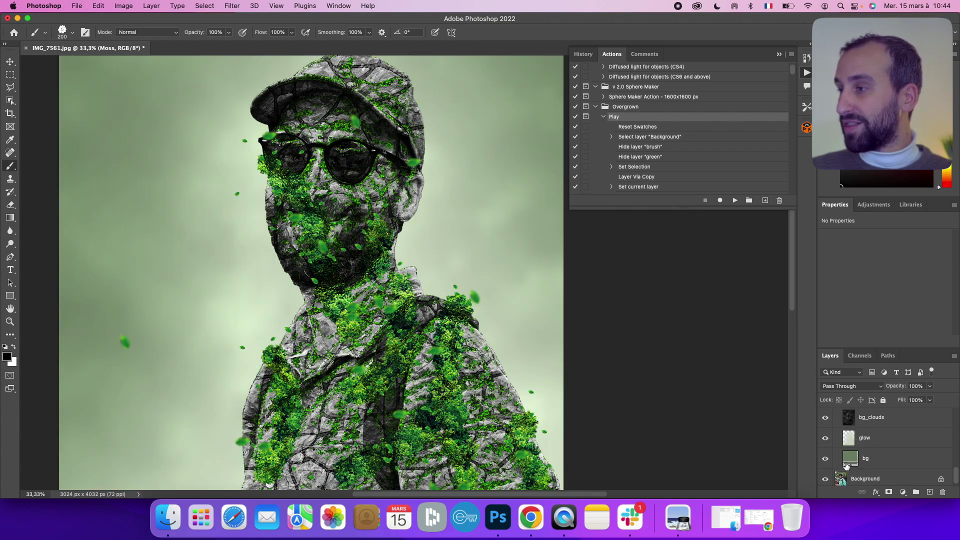
{"action": "double_click", "coordinate": [855, 459]}
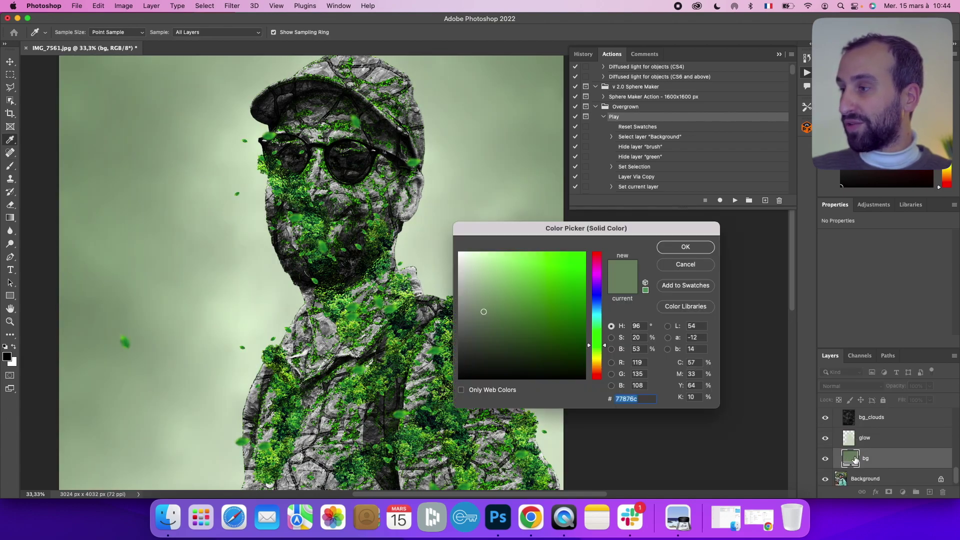
{"action": "left_click_drag", "start_coordinate": [601, 314], "coordinate": [590, 260]}
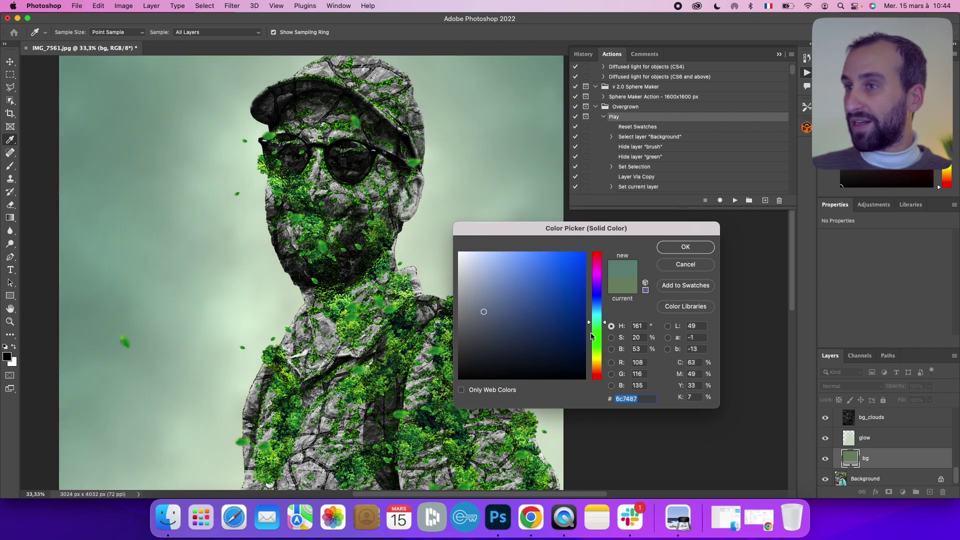
{"action": "left_click", "coordinate": [684, 266]}
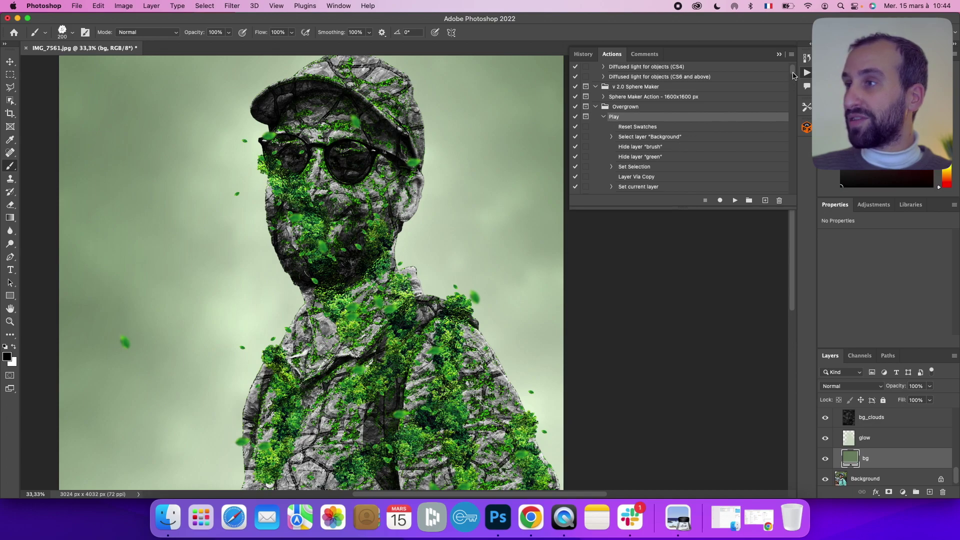
{"action": "left_click_drag", "start_coordinate": [792, 71], "coordinate": [796, 180]}
Play the Create Trees action to add a masked trees_texture foliage layer above the Moss group
{"action": "left_click_drag", "start_coordinate": [795, 193], "coordinate": [797, 191]}
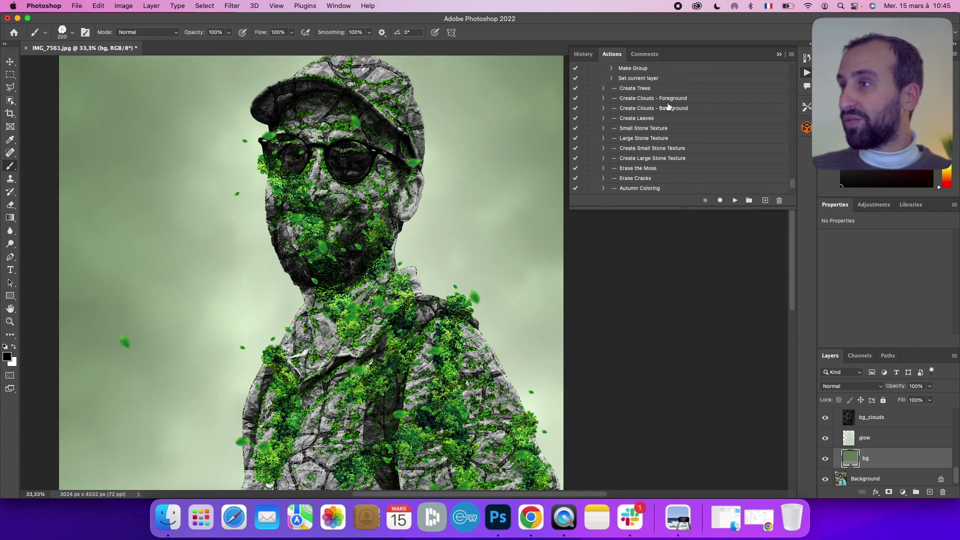
{"action": "left_click", "coordinate": [646, 91]}
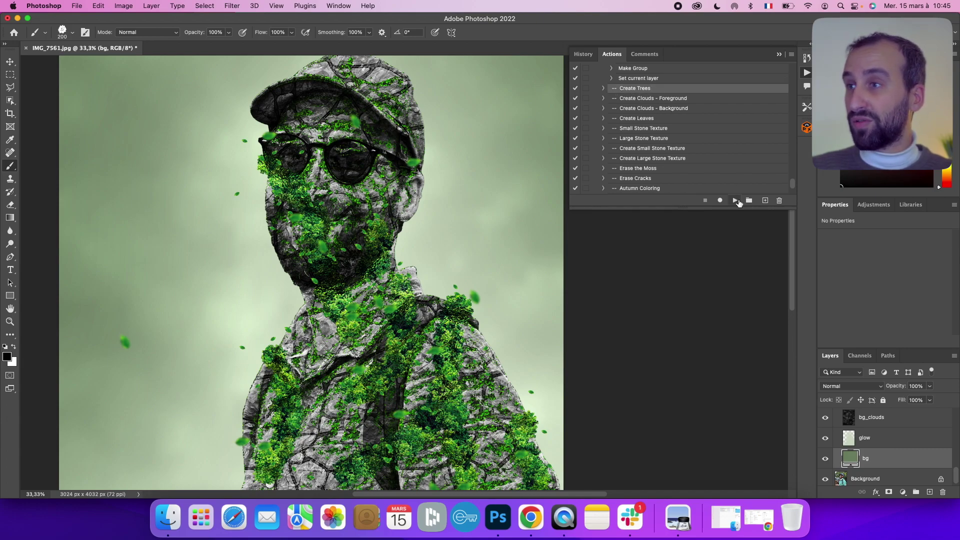
{"action": "left_click", "coordinate": [735, 201]}
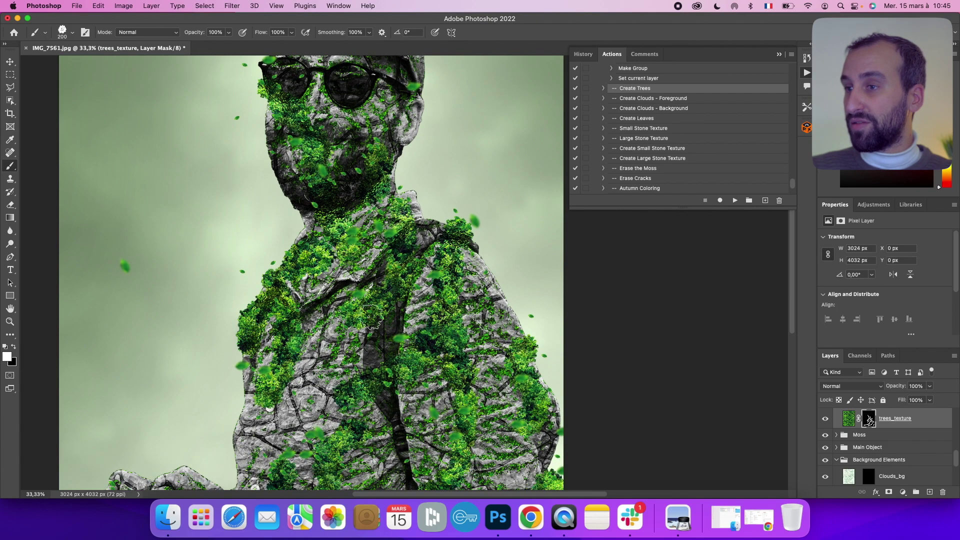
{"action": "left_click", "coordinate": [656, 99]}
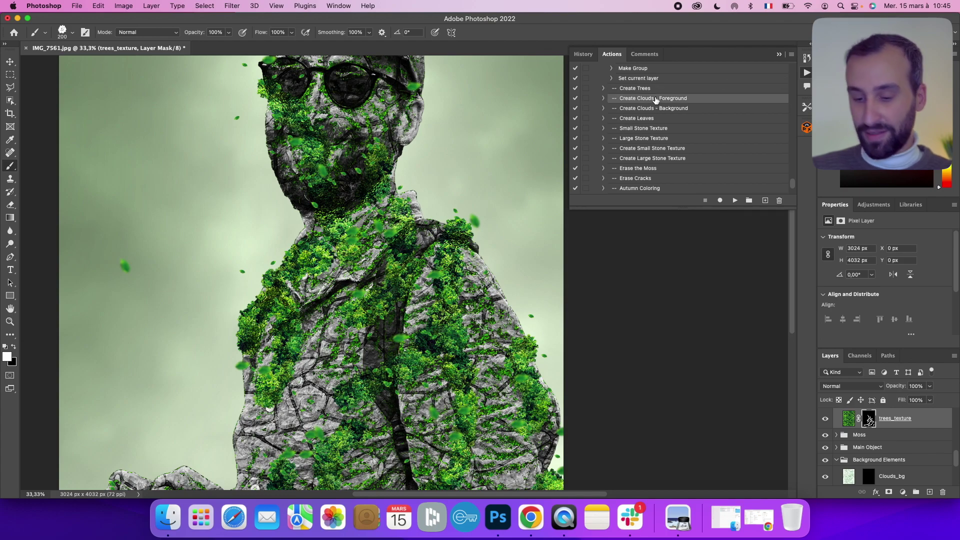
{"action": "key", "text": "super+minus"}
{"action": "key", "text": "super+minus"}
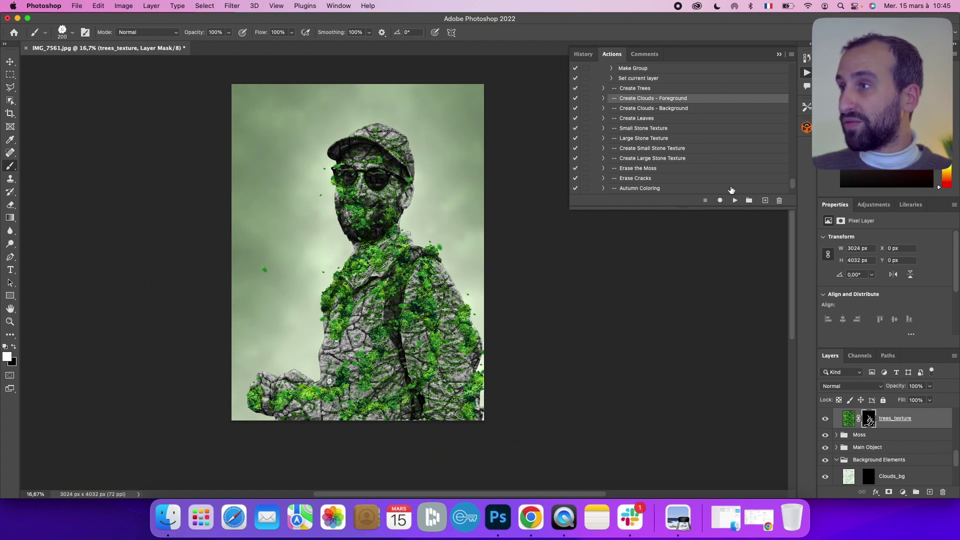
Run the Create Clouds - Foreground, Create Clouds - Background and Small Stone Texture actions
{"action": "left_click", "coordinate": [734, 200]}
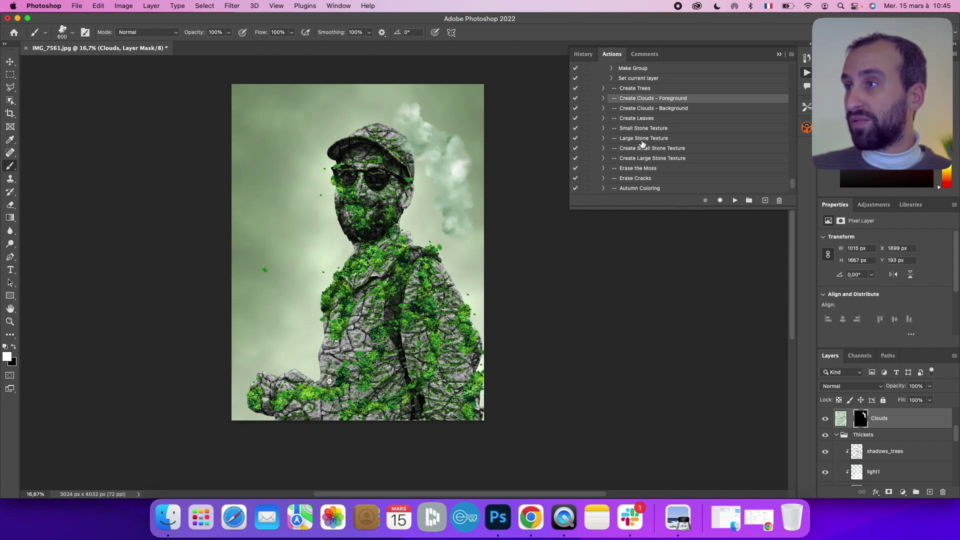
{"action": "left_click", "coordinate": [645, 109]}
{"action": "left_click", "coordinate": [735, 201]}
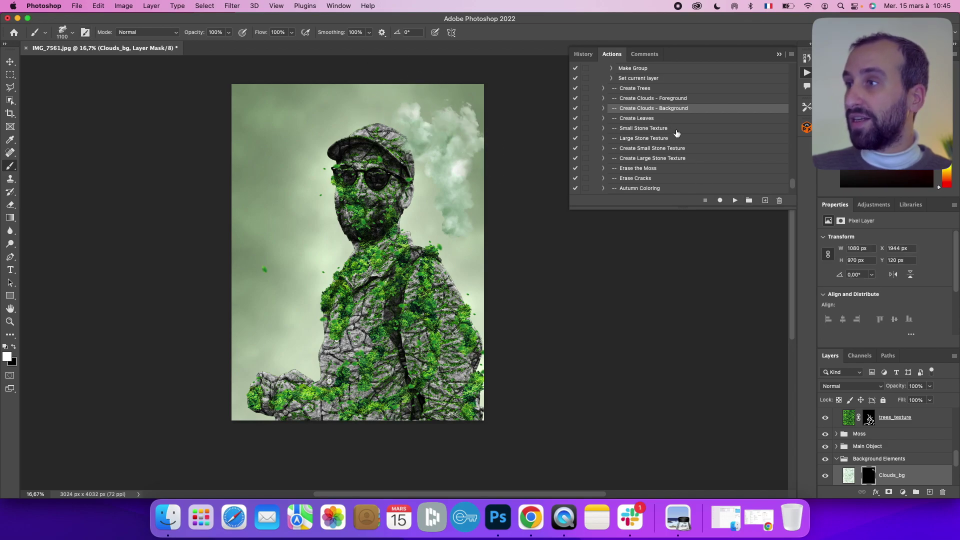
{"action": "left_click", "coordinate": [678, 130]}
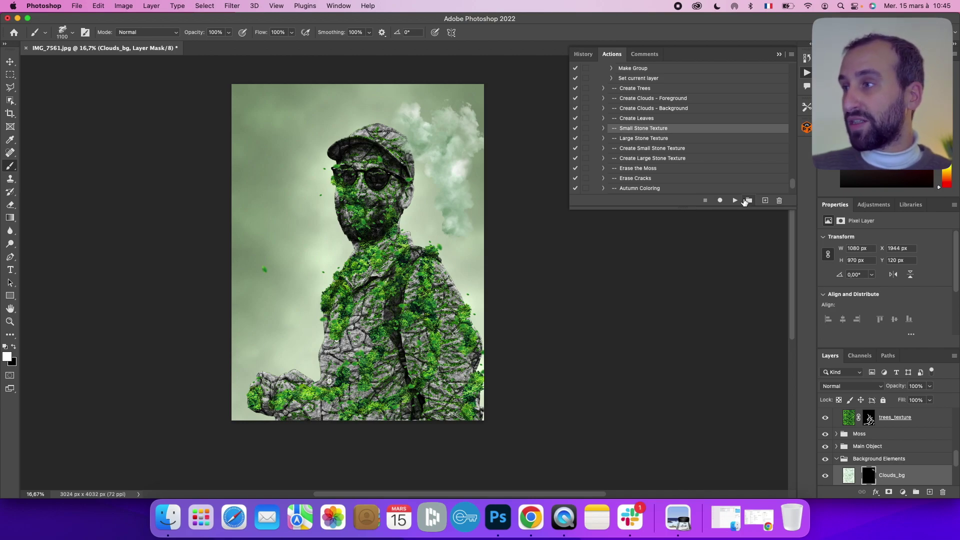
{"action": "left_click", "coordinate": [734, 200]}
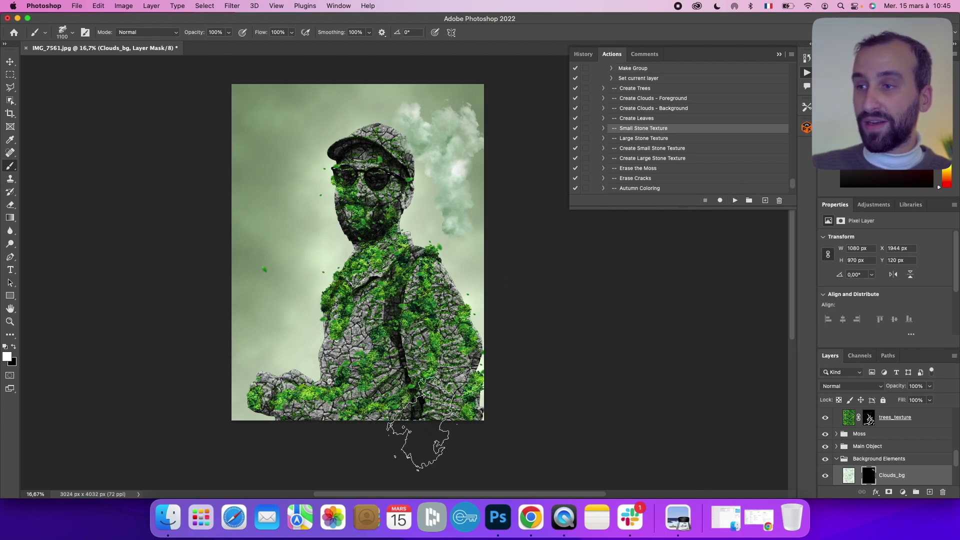